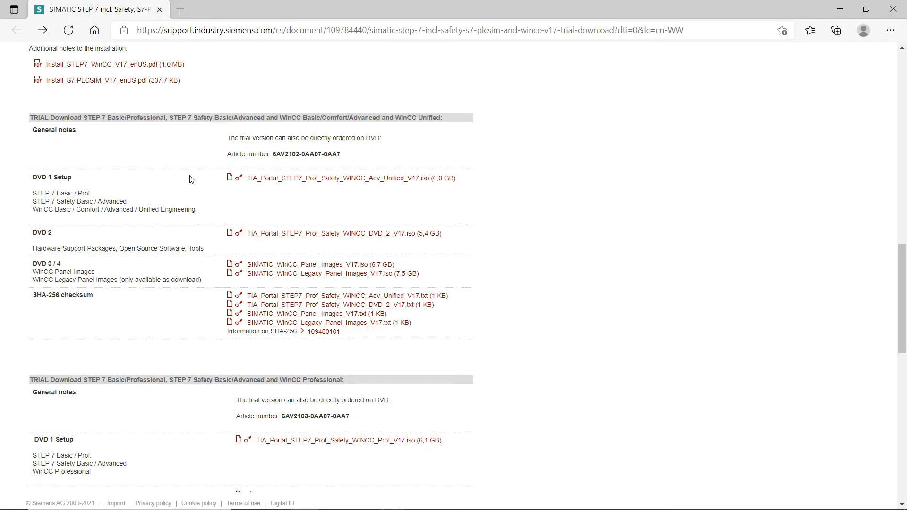
- Scroll up to the STEP 7 / WinCC Unified V17 trial download table with the DVD 1 Setup ISO
scroll(192, 180, "up", 1)
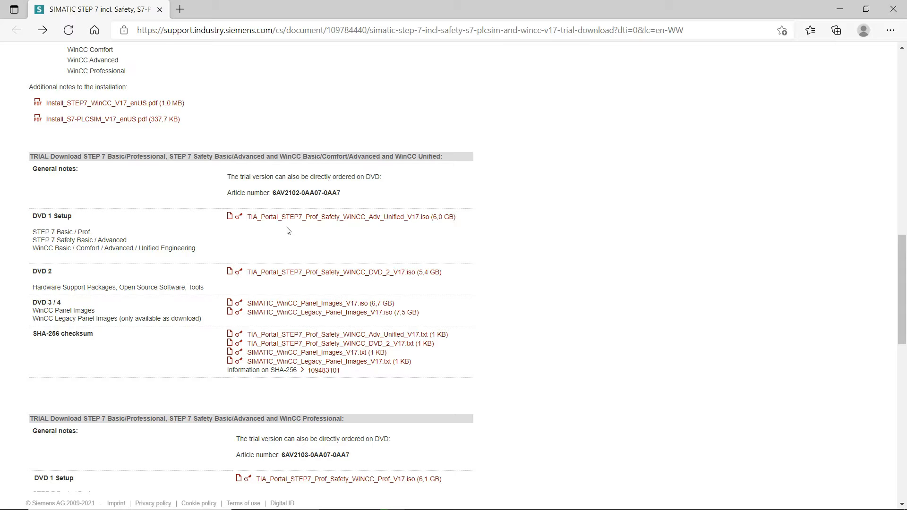
- Start the TIA_Portal_STEP7_Prof_Safety_WINCC_Adv_Unified_V17.iso download, then pause it in the Downloads panel
left_click(309, 225)
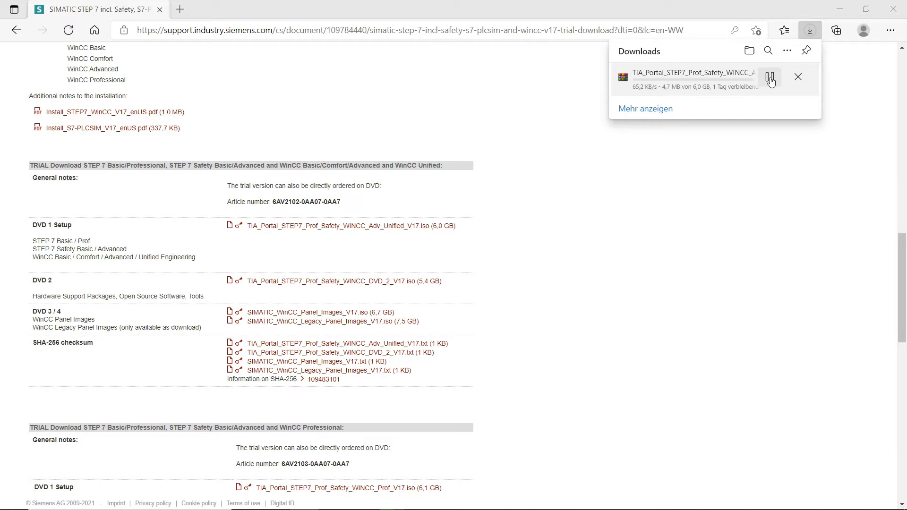
left_click(771, 78)
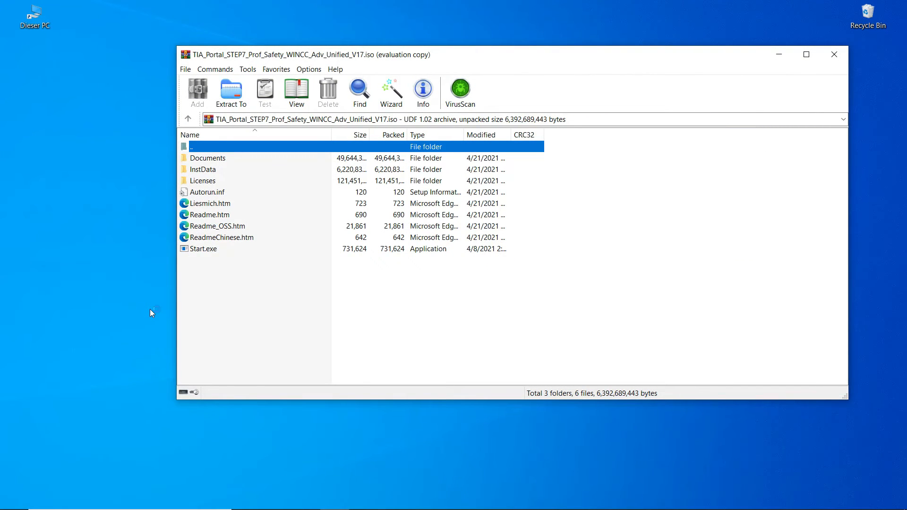
- Run Start.exe from the opened ISO archive in WinRAR
left_click(228, 253)
double_click(228, 252)
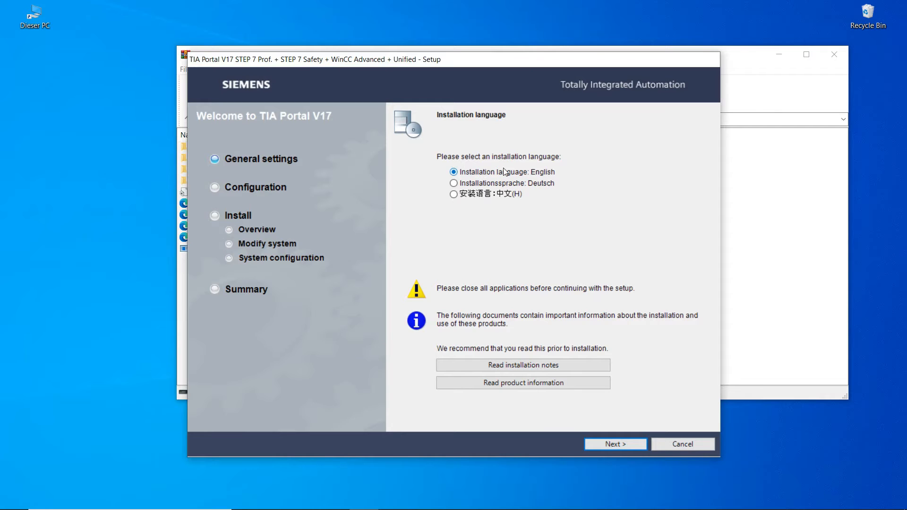
- Keep English as installation language and English plus German as product languages
left_click(599, 444)
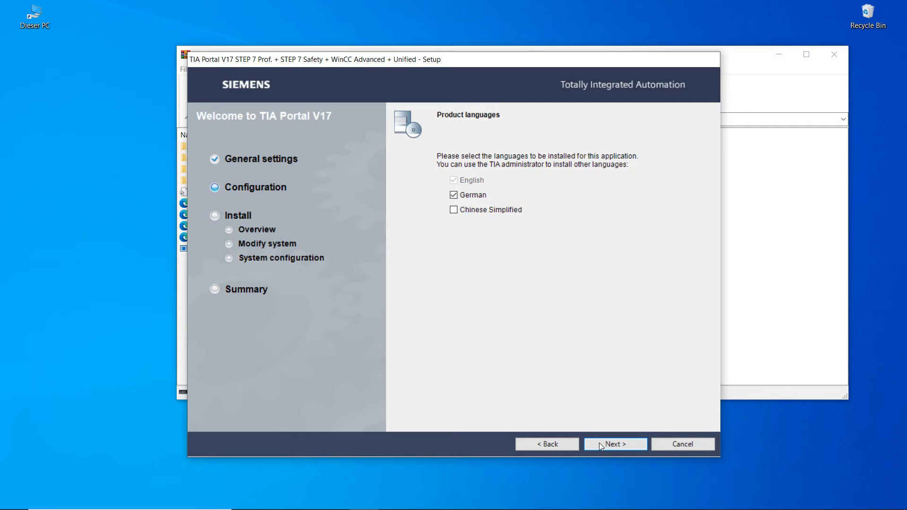
left_click(599, 443)
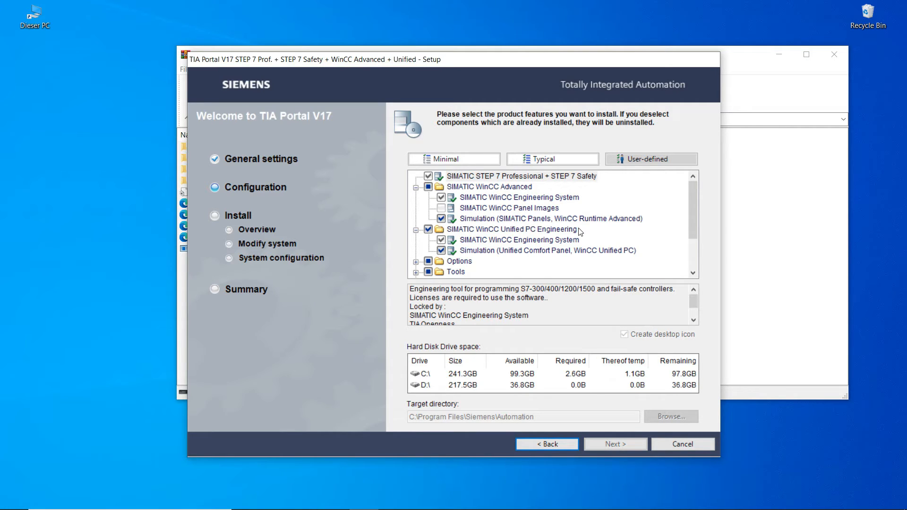
- Switch the feature set from Minimal to Typical and add Unified WinCC Engineering System and Simulation
left_click(475, 159)
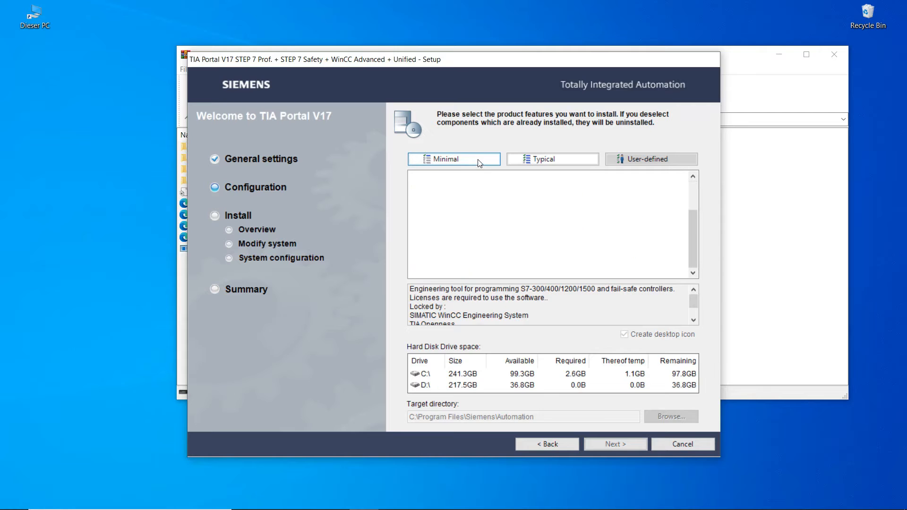
left_click(524, 161)
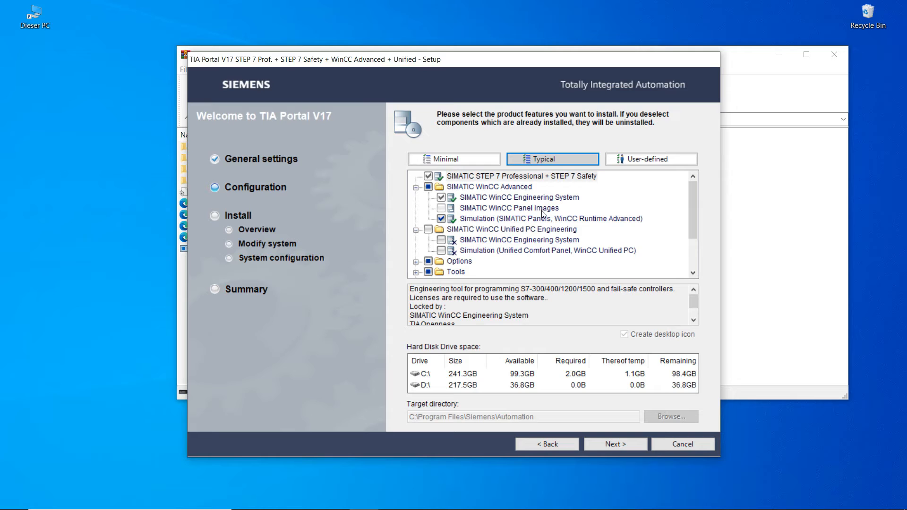
left_click_drag(696, 211, 696, 224)
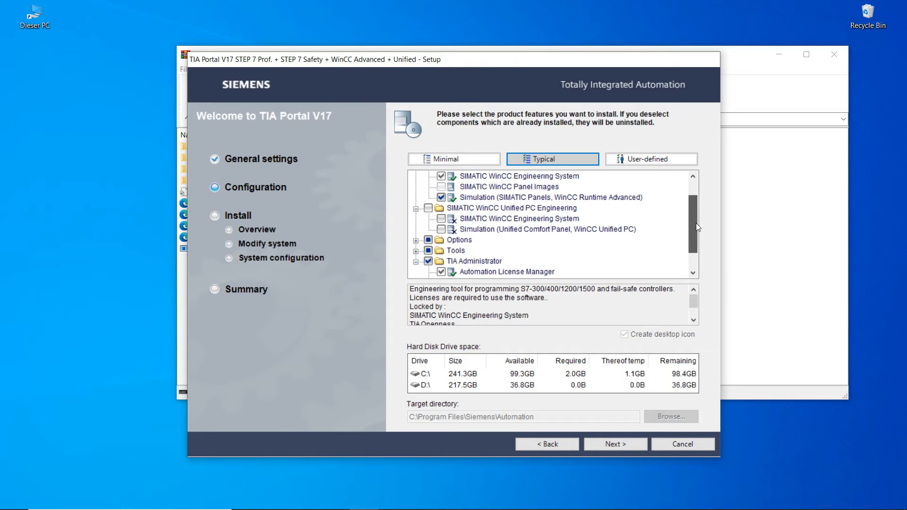
left_click(456, 210)
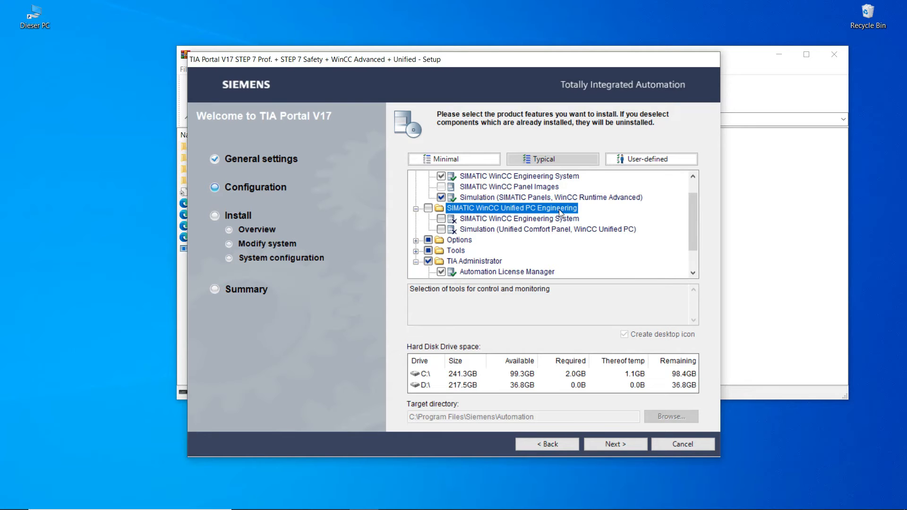
left_click(440, 219)
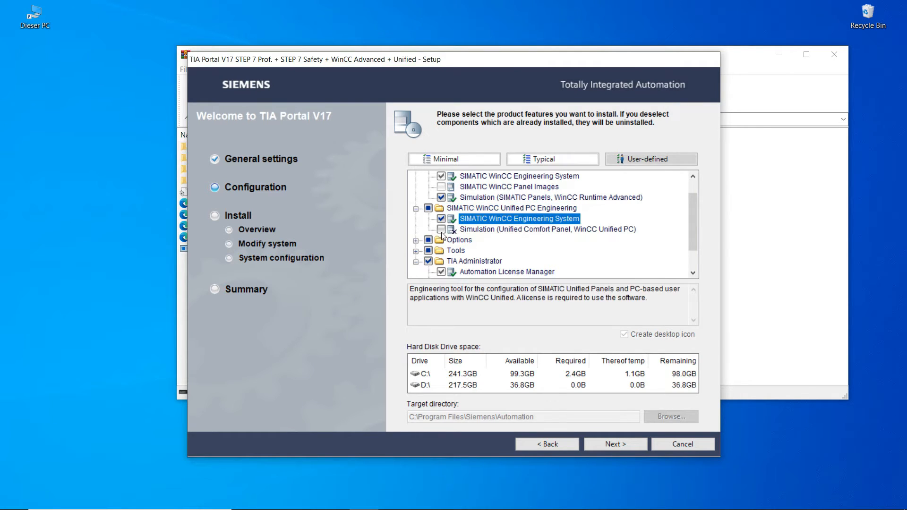
left_click(441, 231)
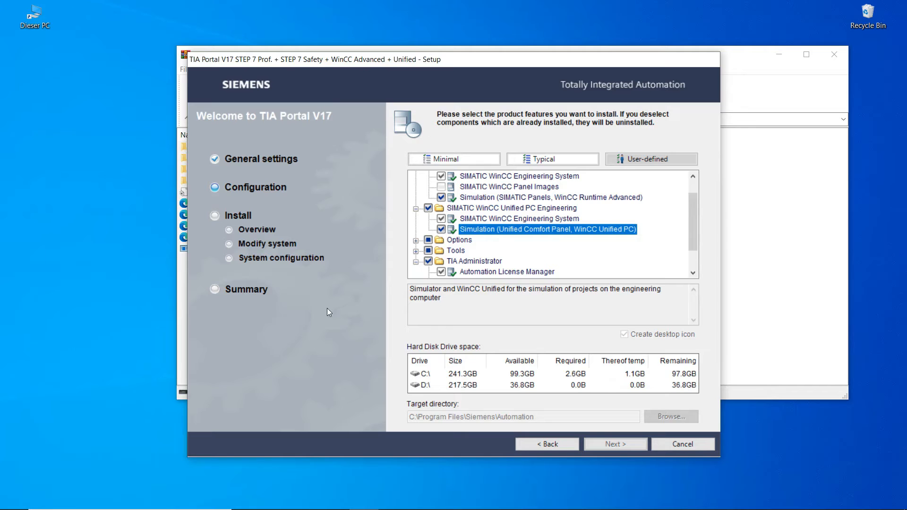
left_click(14, 502)
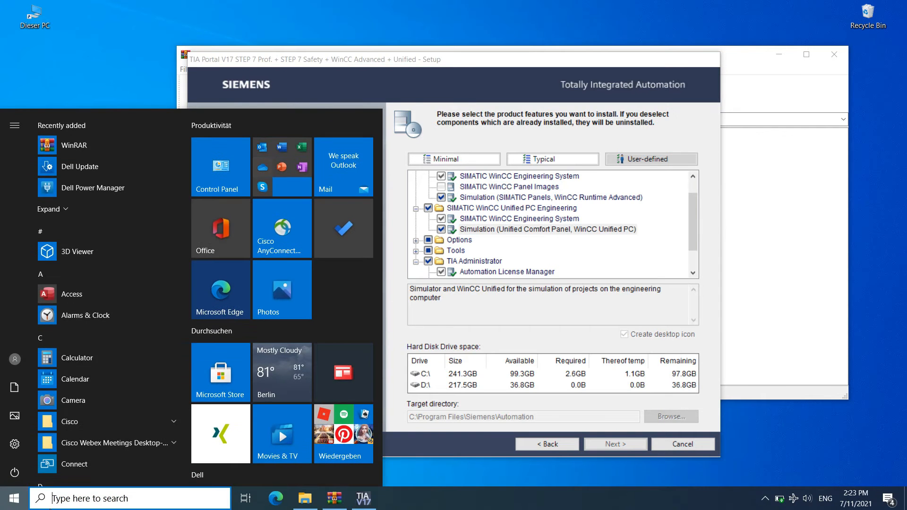
- Find Control Panel with a 'contr' search and go to Programs and Features
left_click(68, 500)
type("contr")
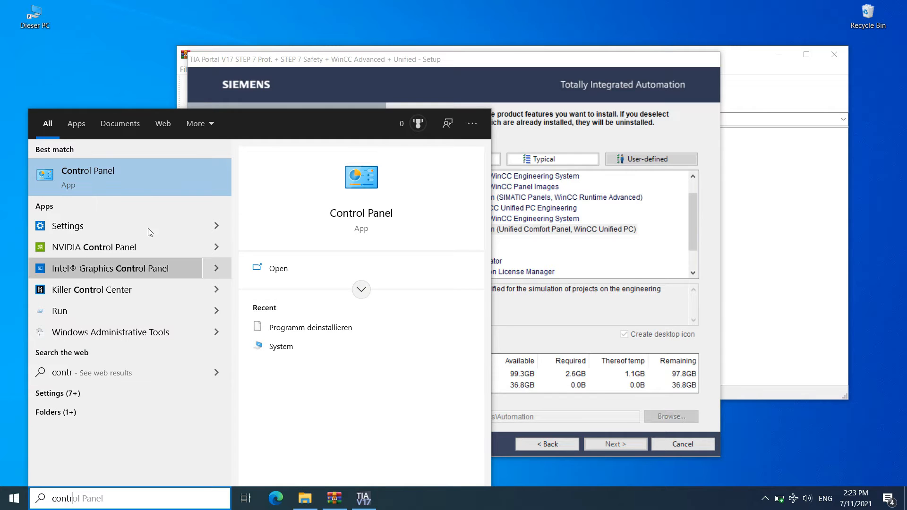
left_click(146, 179)
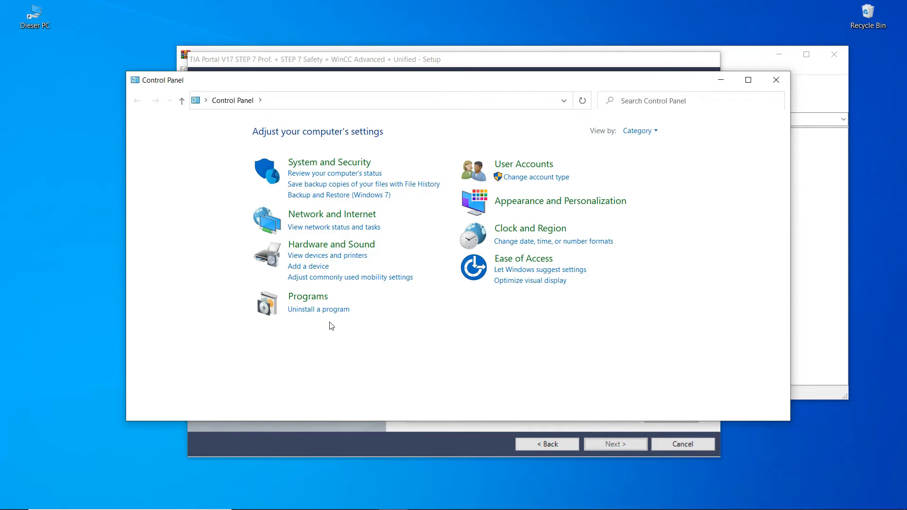
left_click(322, 310)
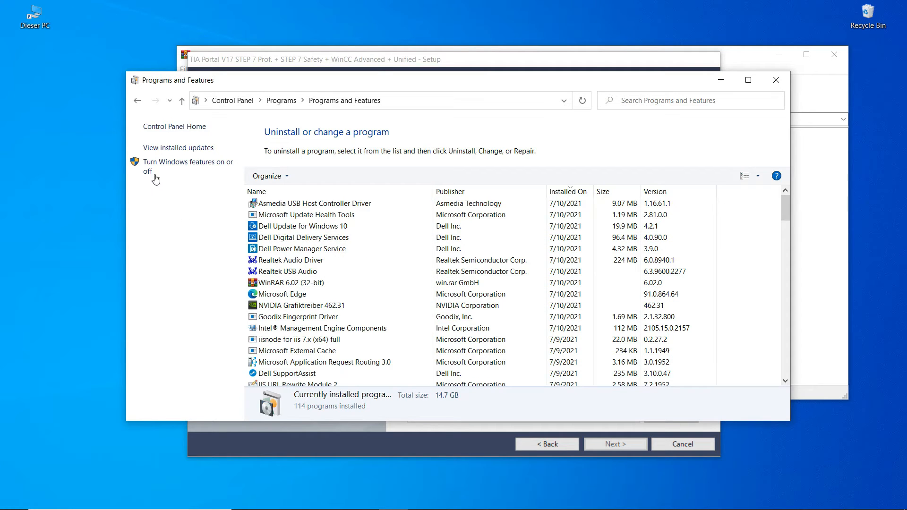
- Open the Windows Features list and stretch the dialog taller to show more entries
left_click(207, 169)
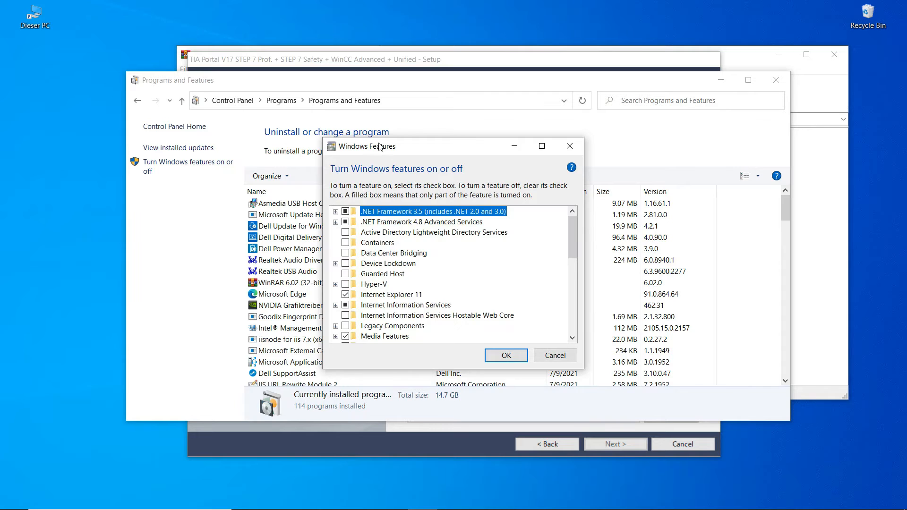
left_click_drag(392, 138, 408, 25)
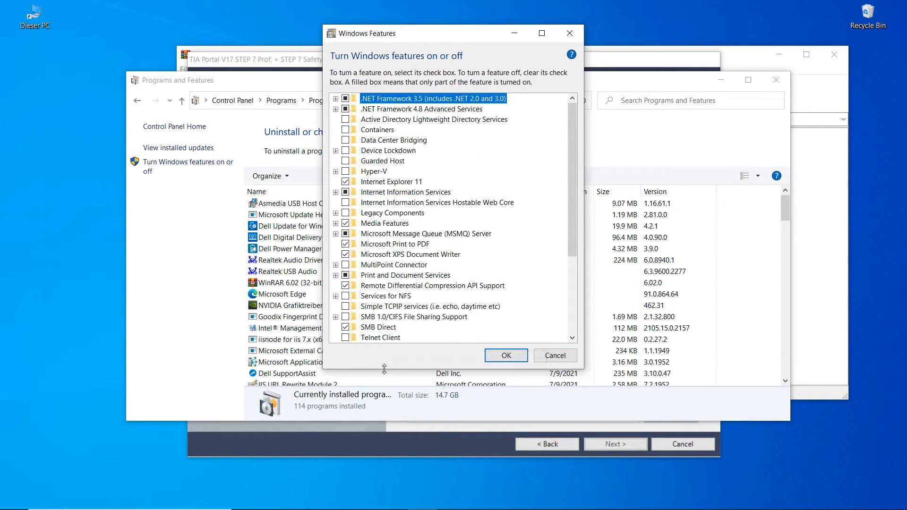
left_click_drag(382, 369, 378, 482)
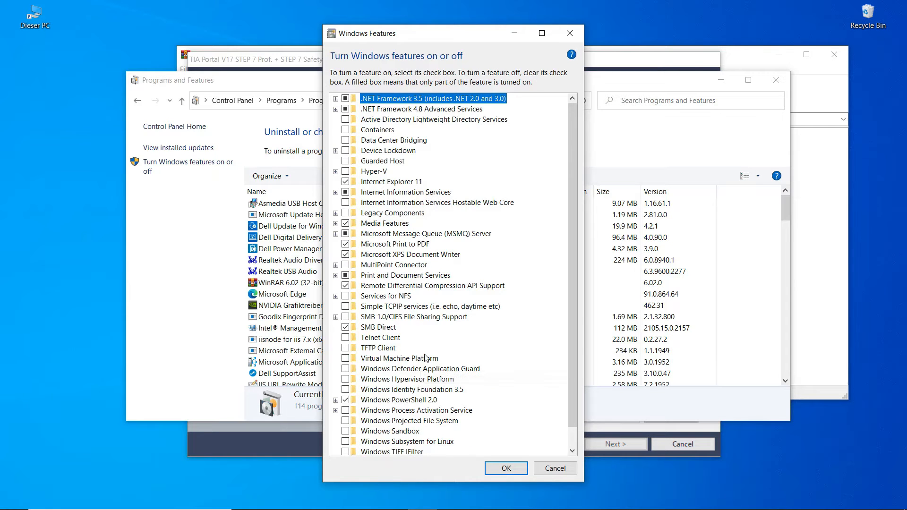
- Expand .NET Framework 4.8 Advanced Services, confirm ASP.NET 4.8 is on, then collapse it
left_click(336, 110)
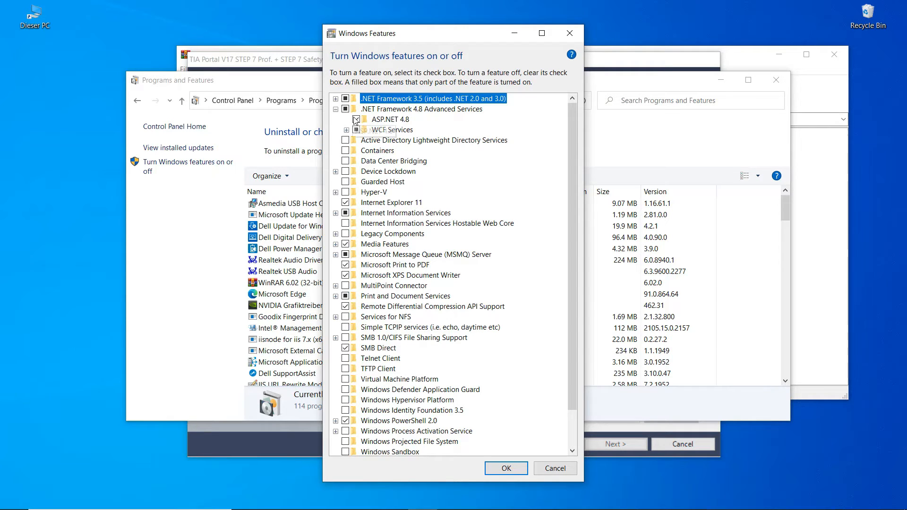
left_click(368, 121)
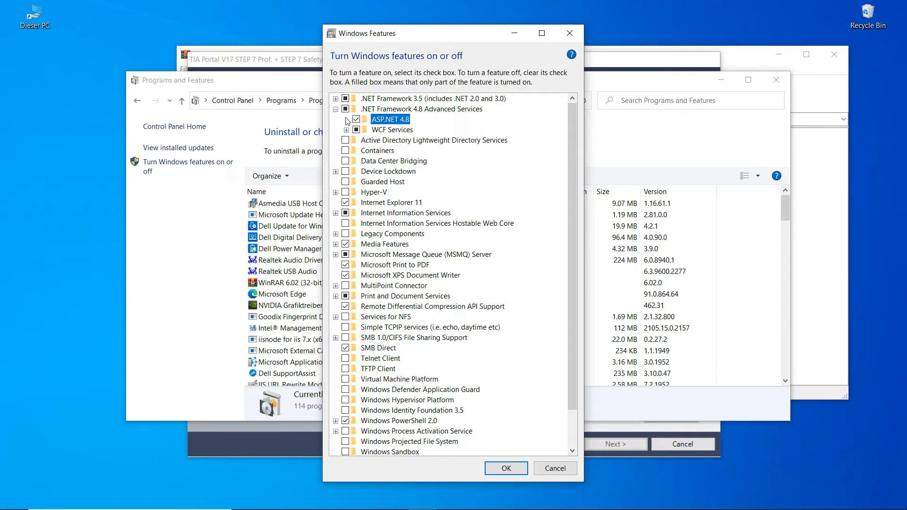
left_click(337, 109)
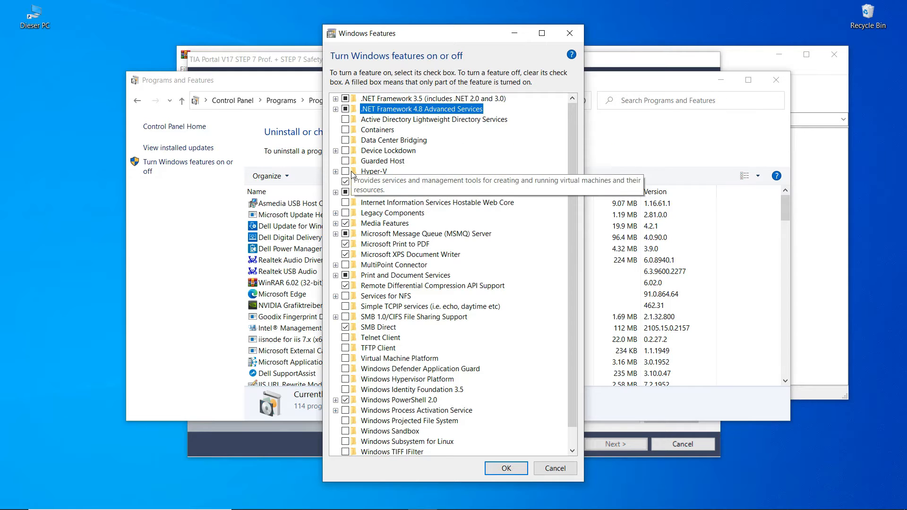
- Expand Internet Information Services, Web Management Tools and World Wide Web Services to Application Development Features
left_click(336, 193)
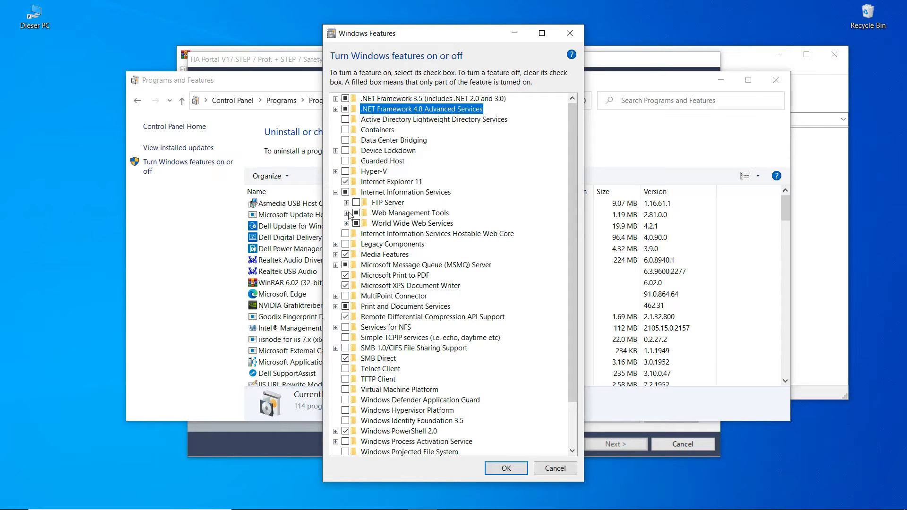
left_click(347, 213)
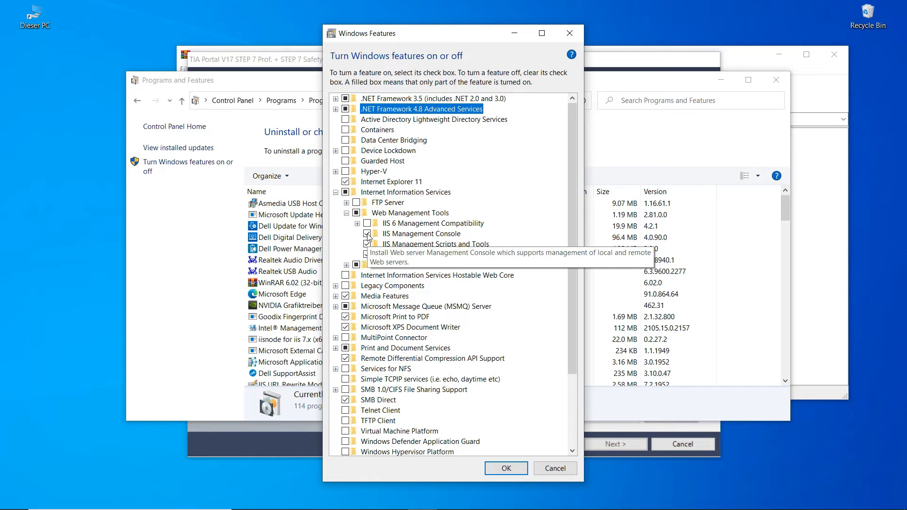
left_click(386, 235)
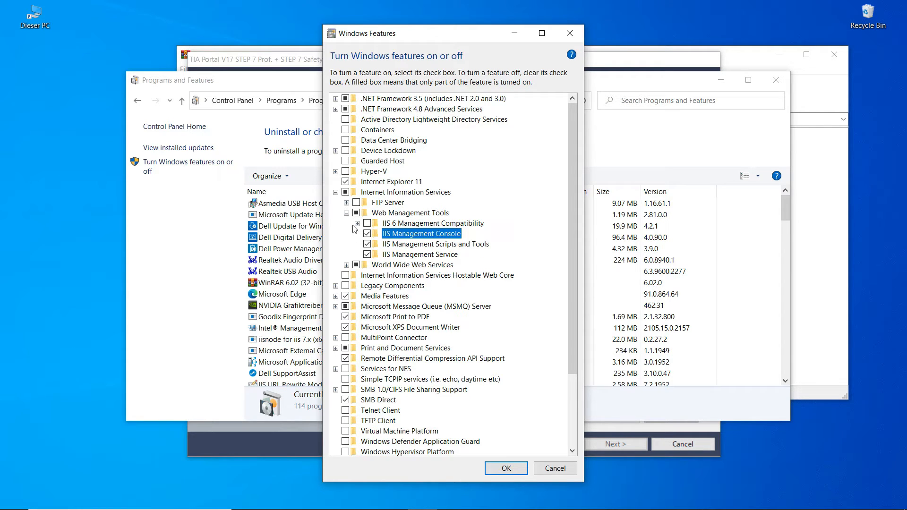
left_click(346, 265)
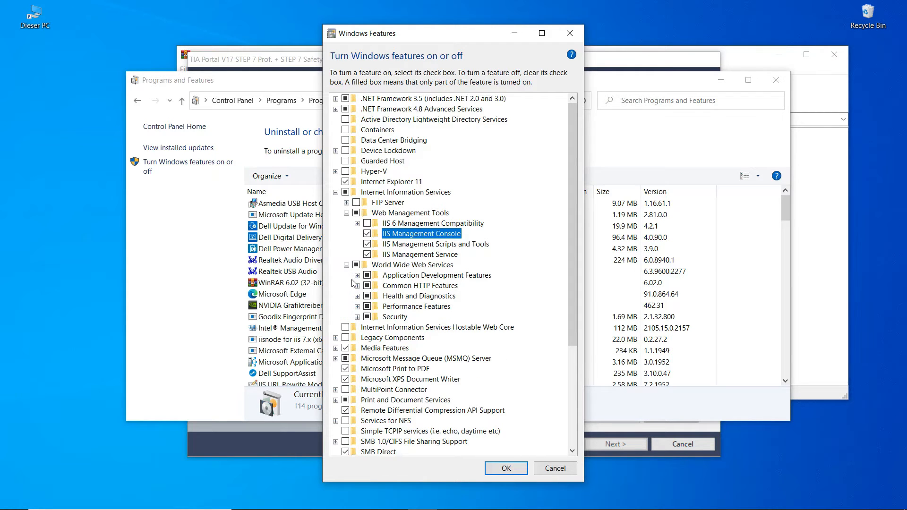
left_click(358, 275)
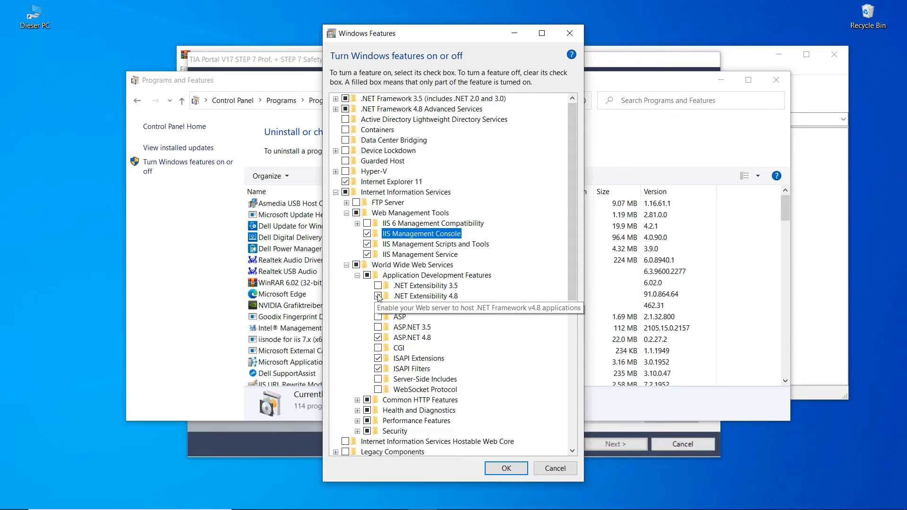
- Turn on ASP alongside .NET Extensibility 4.8 and ASP.NET 4.8 under Application Development Features
left_click(425, 298)
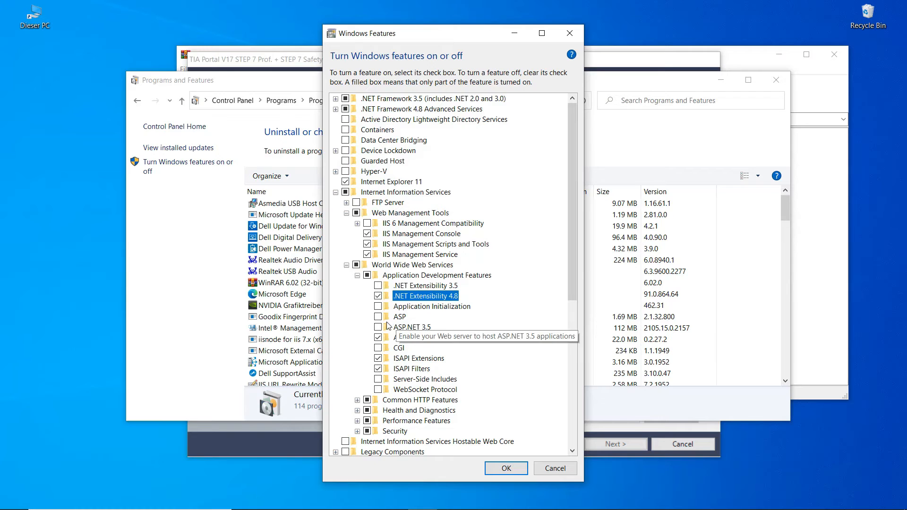
left_click(379, 317)
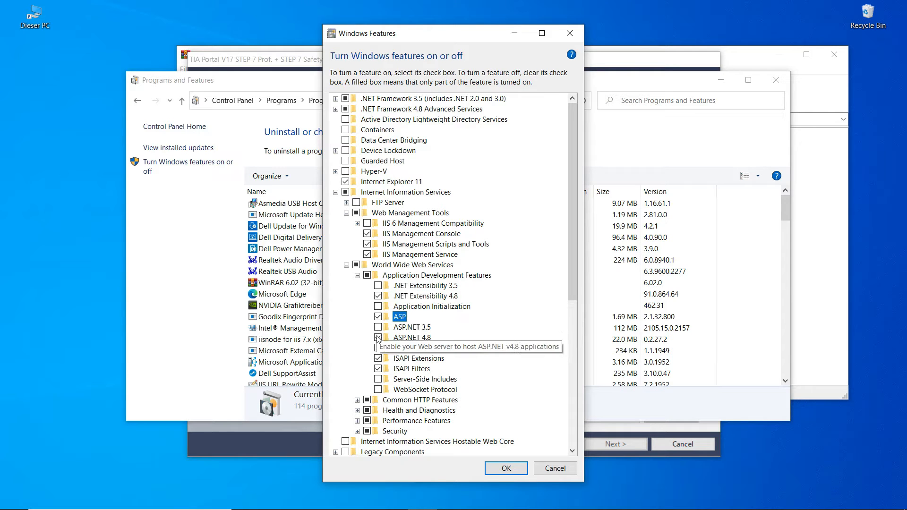
left_click(378, 338)
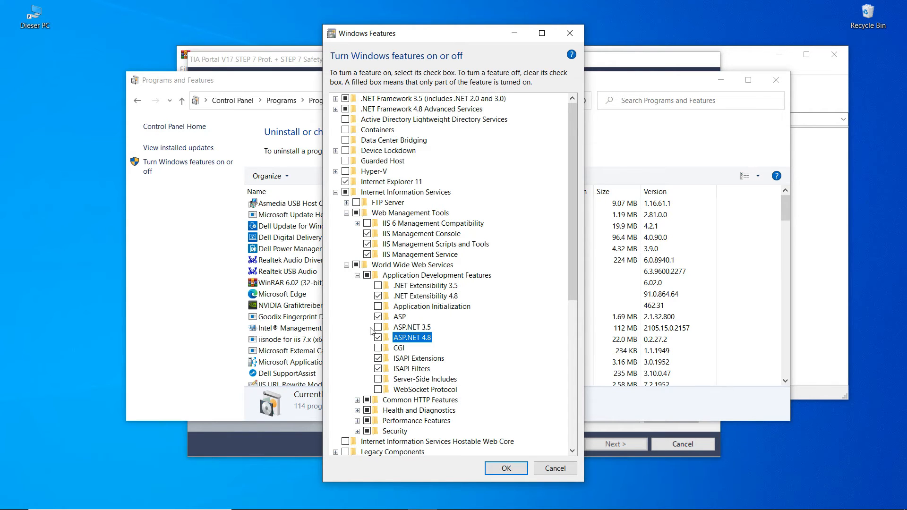
left_click(358, 276)
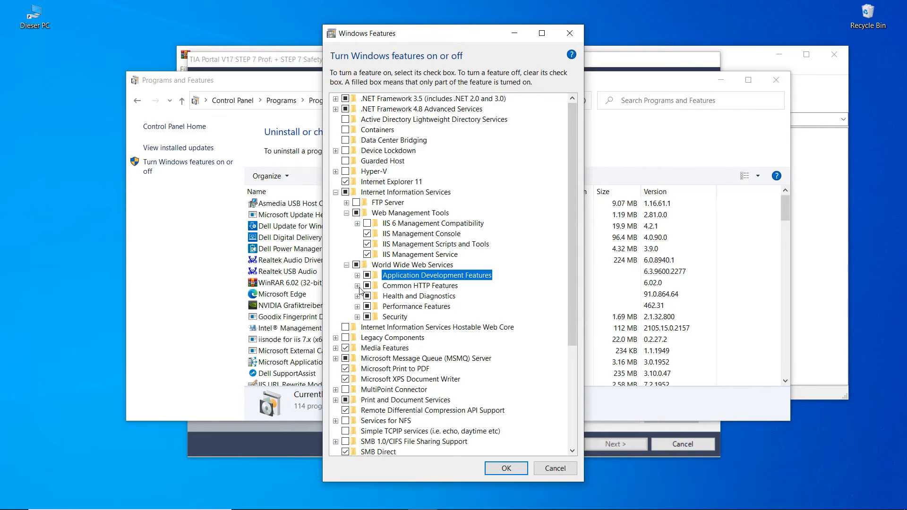
- Check Common HTTP Features: Default Document, Directory Browsing, HTTP Errors and Static Content
left_click(358, 286)
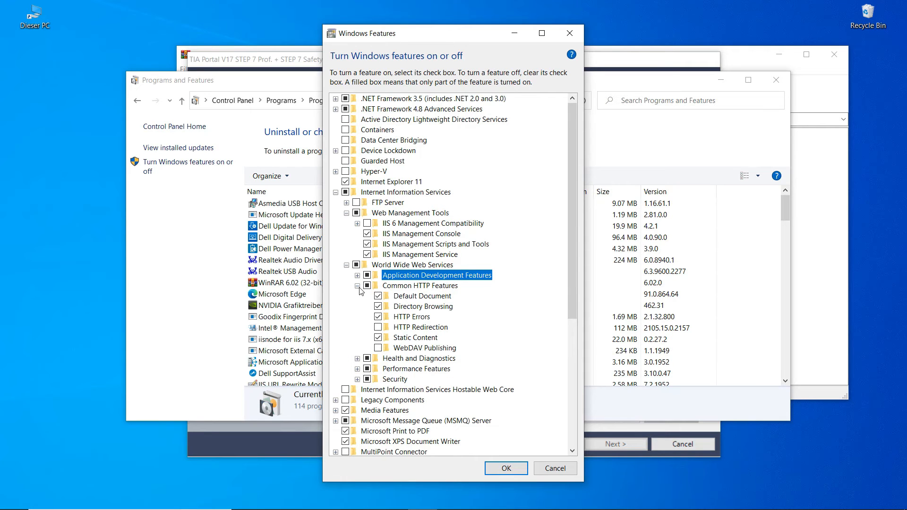
left_click(395, 297)
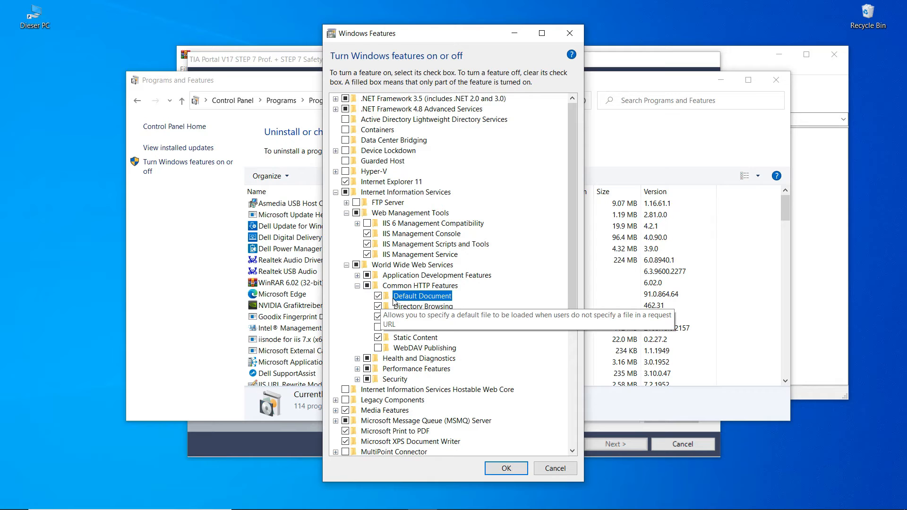
left_click(396, 307)
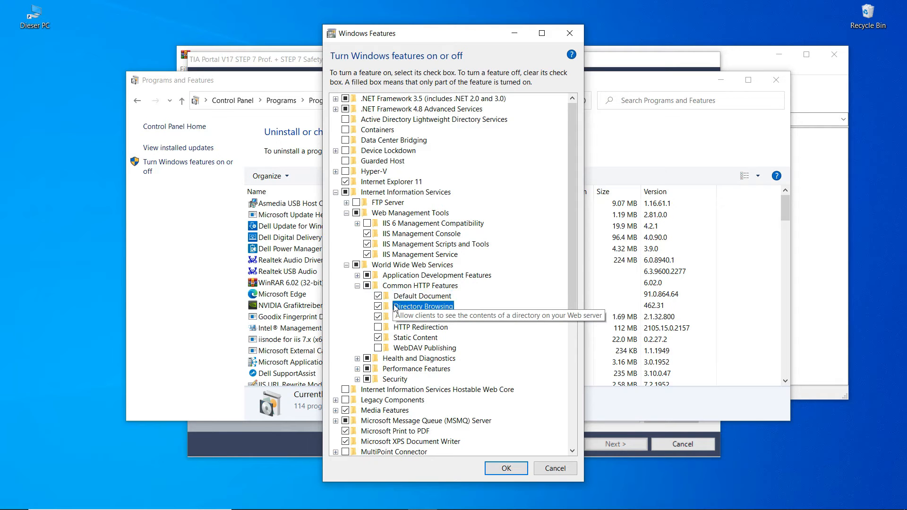
left_click(400, 318)
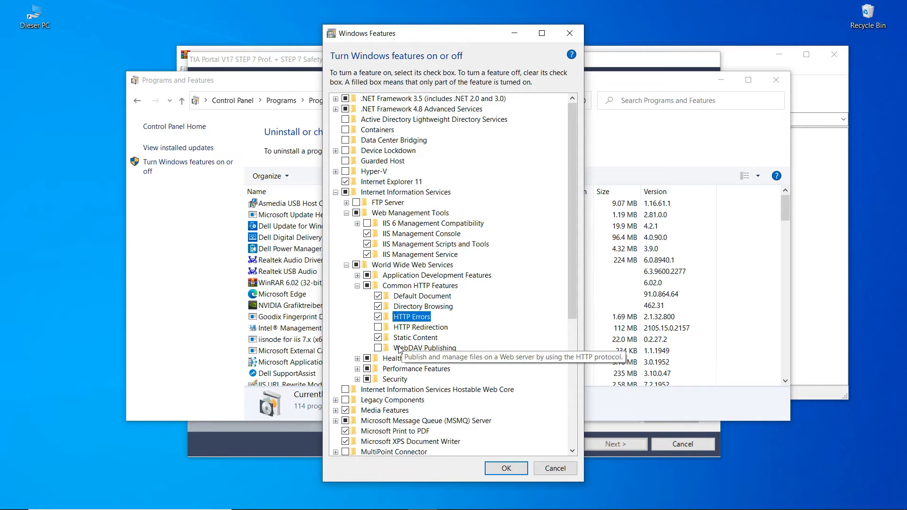
left_click(402, 340)
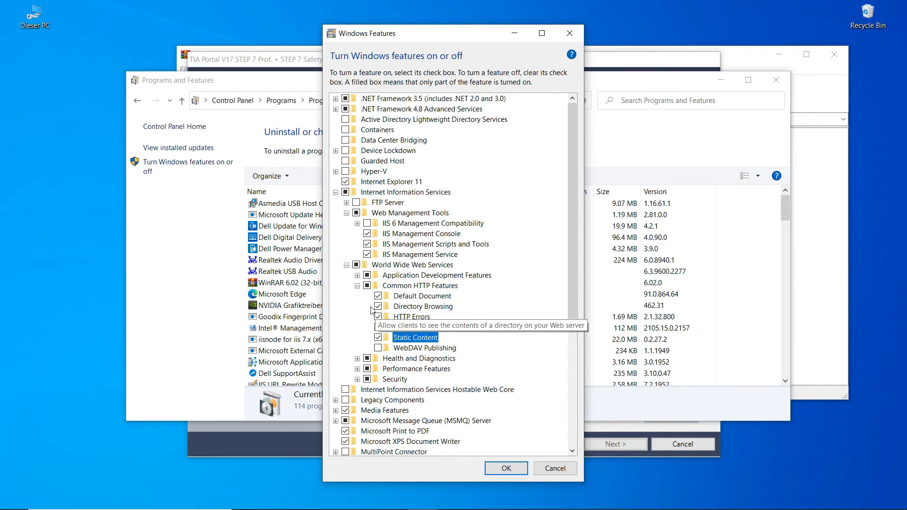
left_click(358, 286)
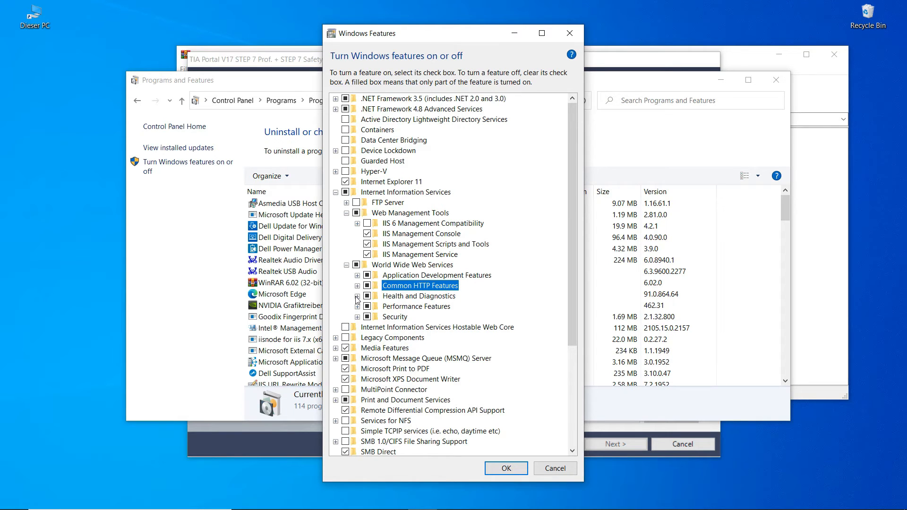
- Check HTTP Logging and Logging Tools under Health and Diagnostics, and Static Content Compression
left_click(358, 297)
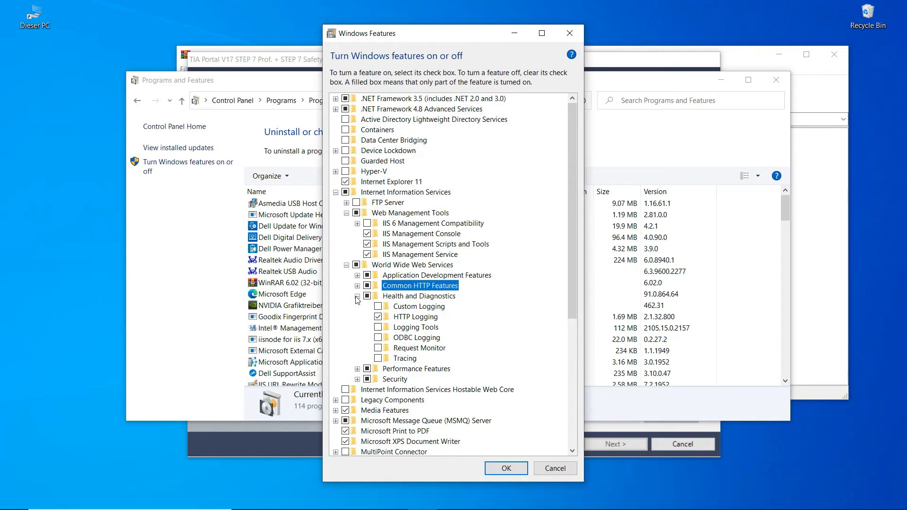
left_click(406, 327)
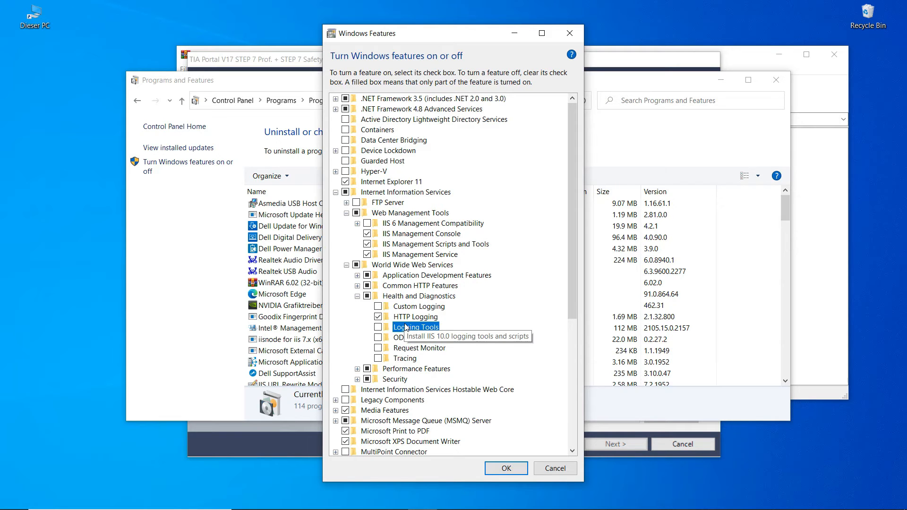
left_click(405, 320)
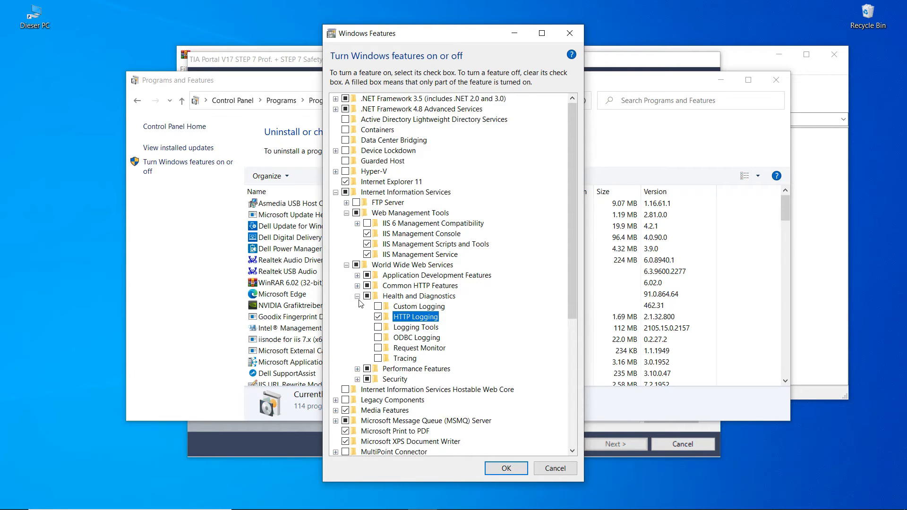
left_click(357, 296)
left_click(358, 307)
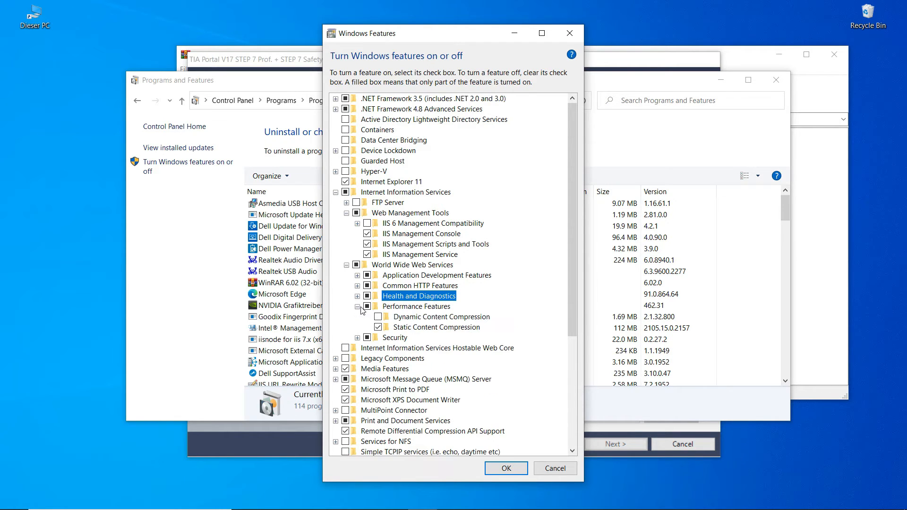
left_click(413, 330)
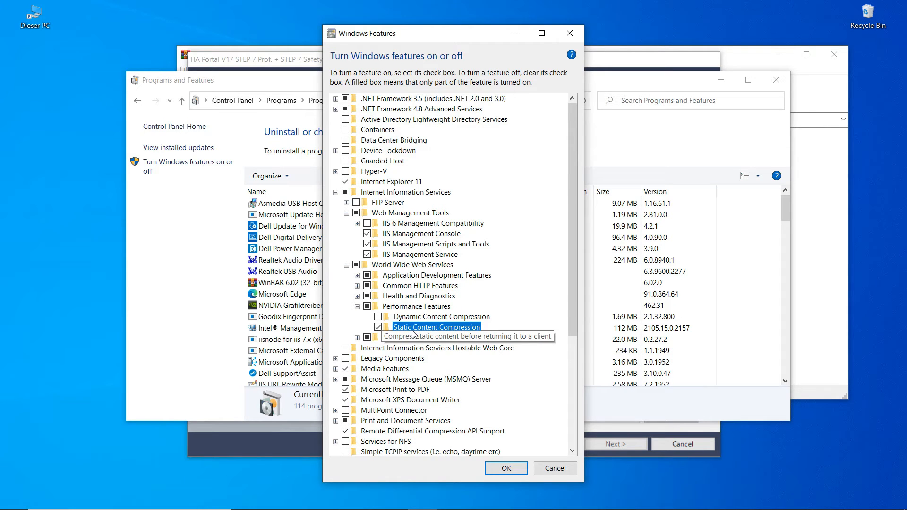
left_click(359, 306)
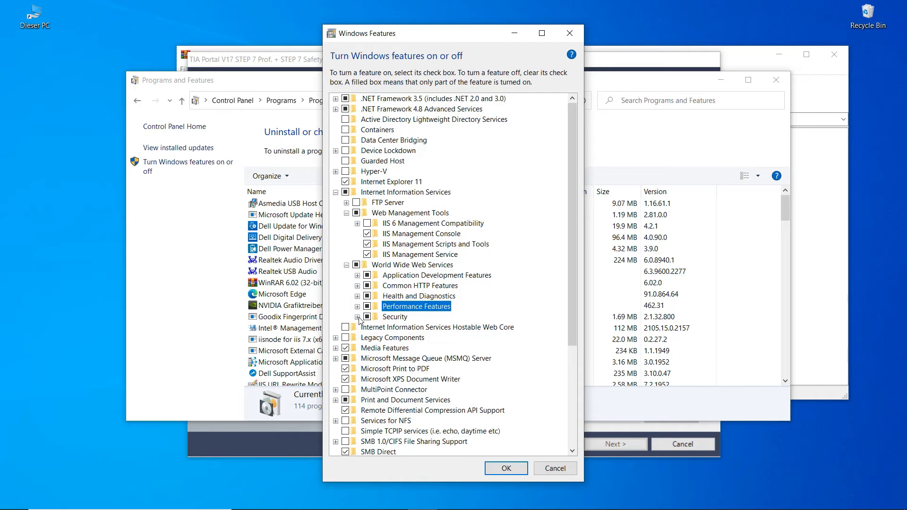
- Check Request Filtering under Security and apply the Windows feature changes with OK
left_click(358, 317)
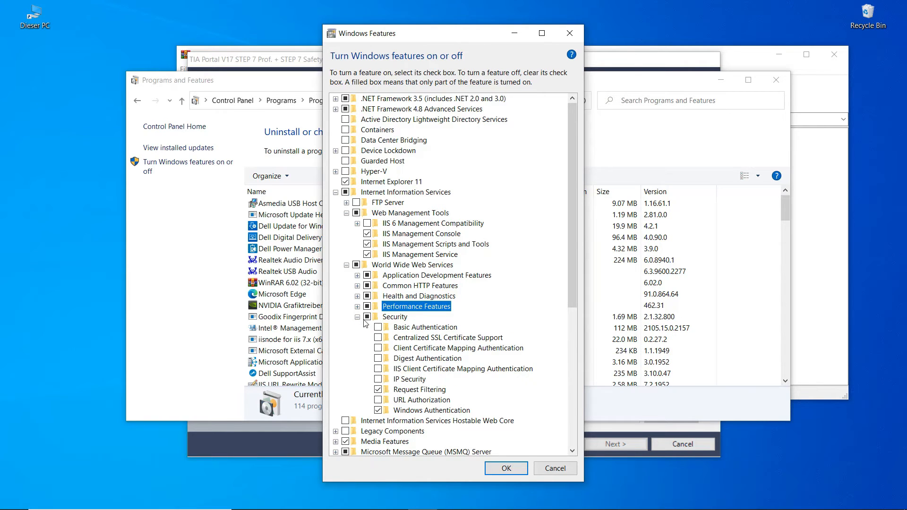
left_click(404, 393)
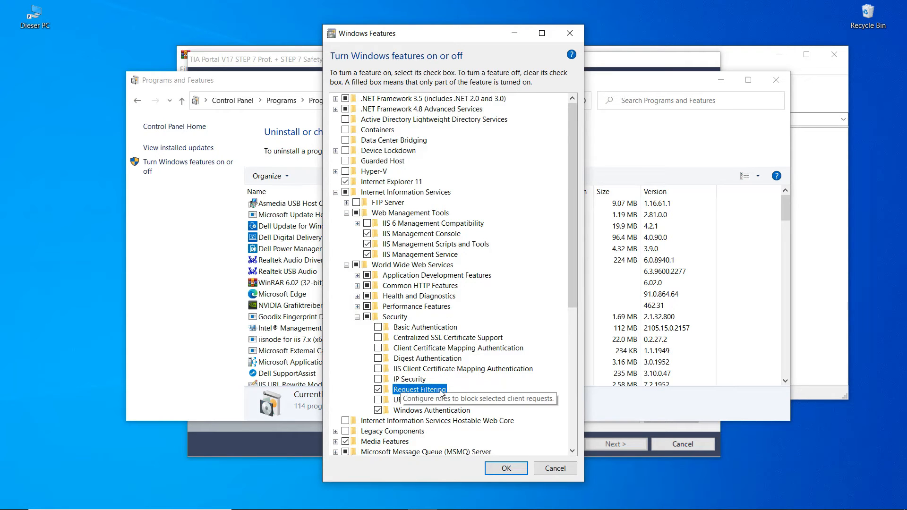
left_click(492, 469)
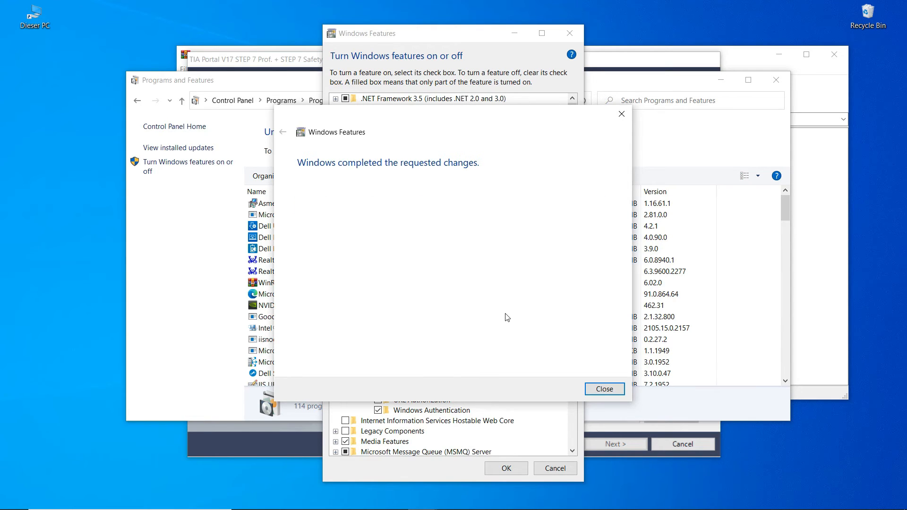
- Close the Windows Features window once the requested changes are completed
left_click(595, 390)
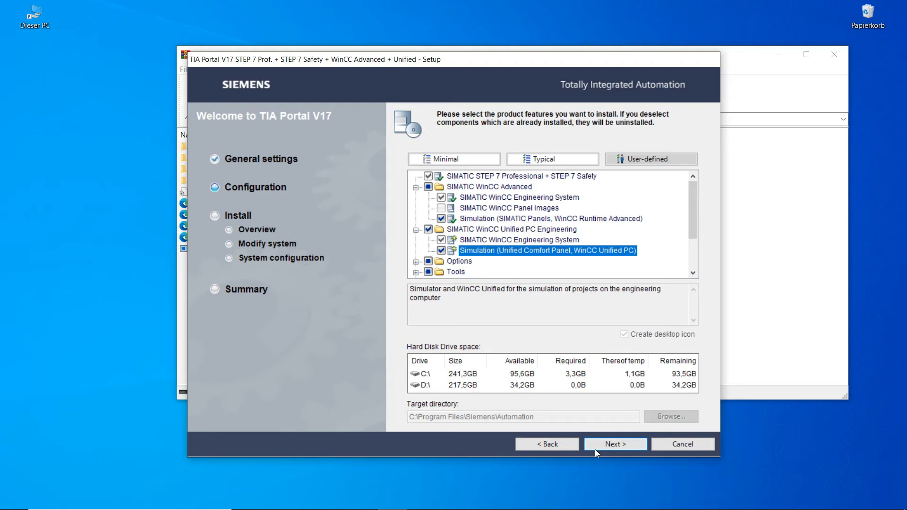
- Move past product feature selection and accept the new certificate settings, editing the name suffix
left_click(594, 450)
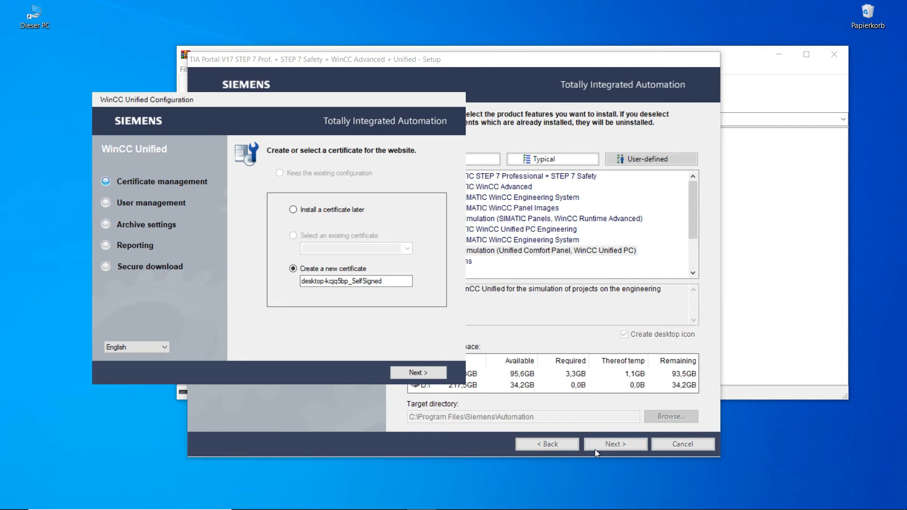
double_click(356, 282)
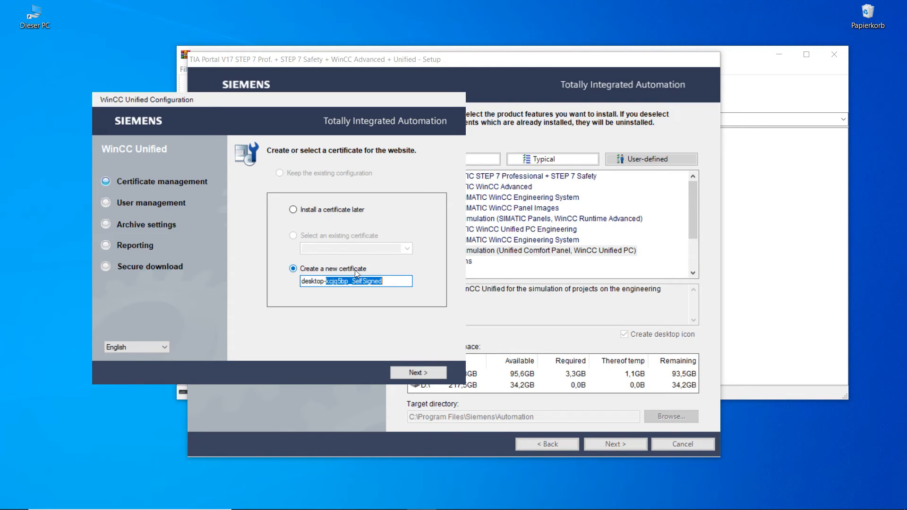
left_click(407, 373)
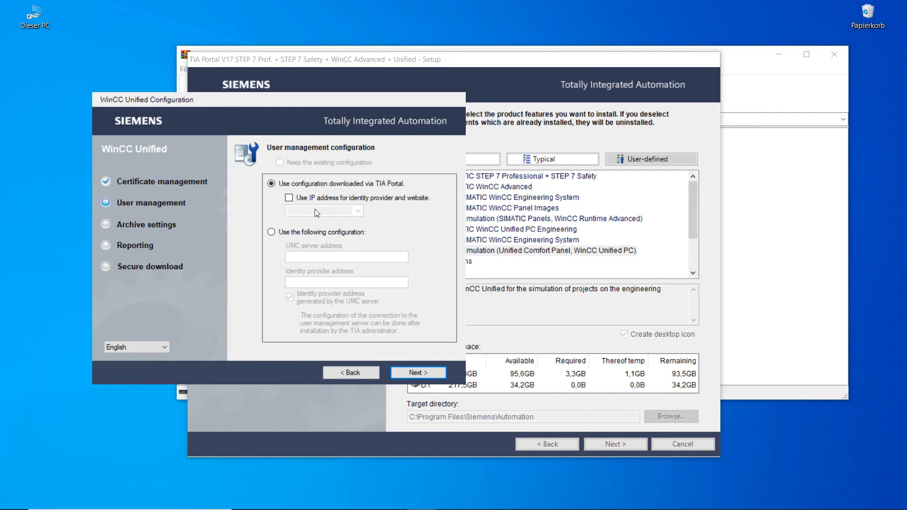
- Keep the user management and archive database defaults, and store reports in D:\Wincc Unified
left_click(417, 375)
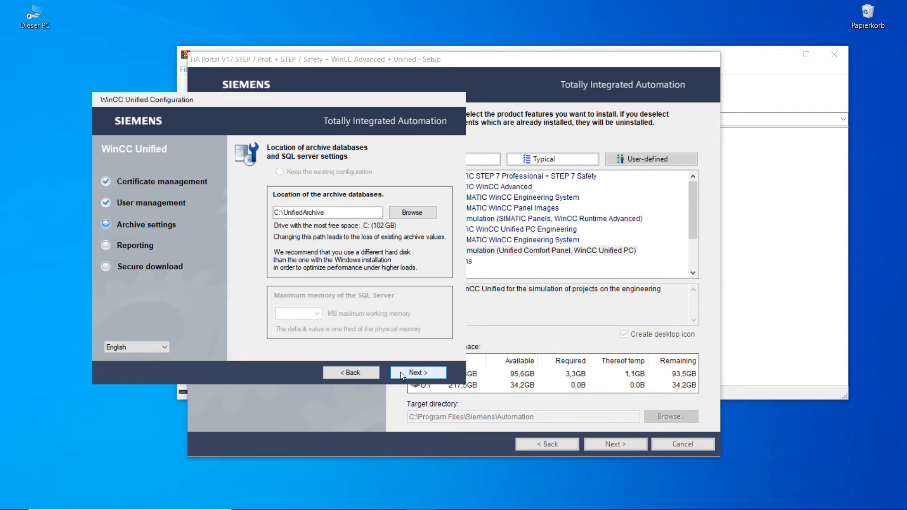
left_click(404, 375)
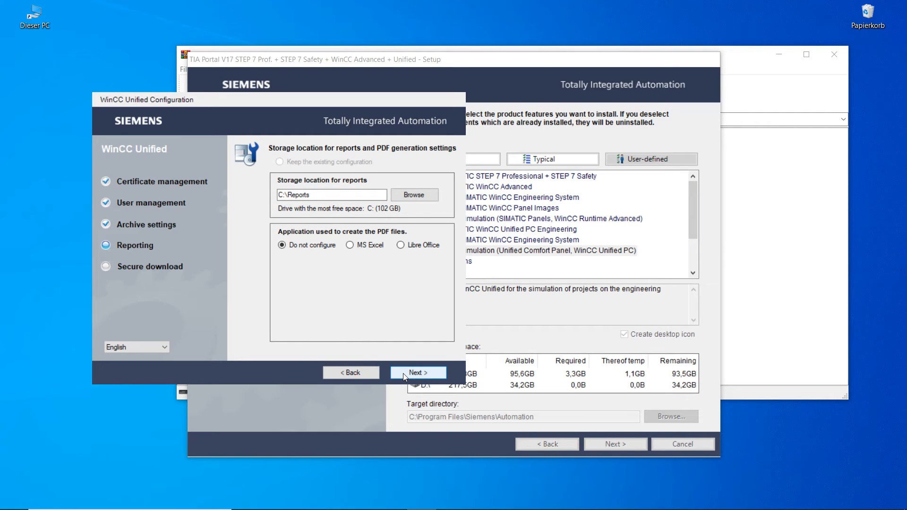
left_click(414, 195)
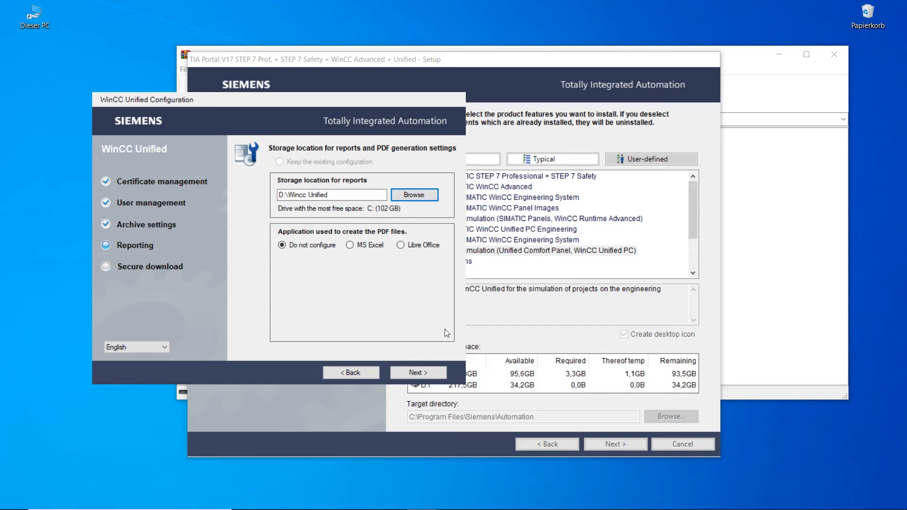
left_click(409, 372)
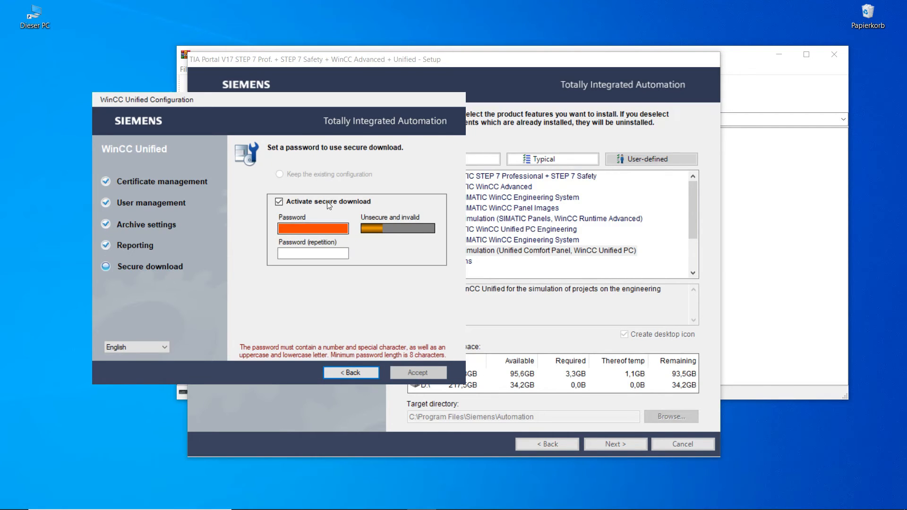
- Enter and repeat the secure download password with secure download active, then accept the configuration
left_click(312, 228)
type("**")
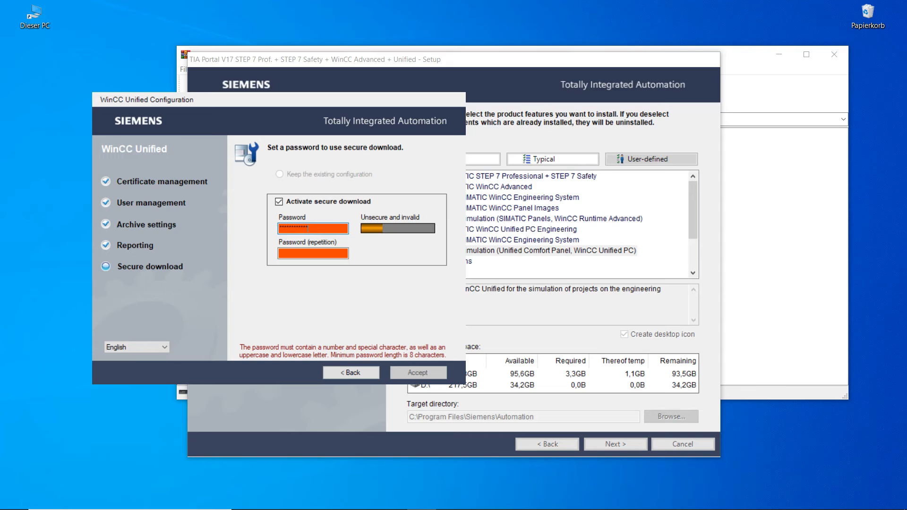
type("***")
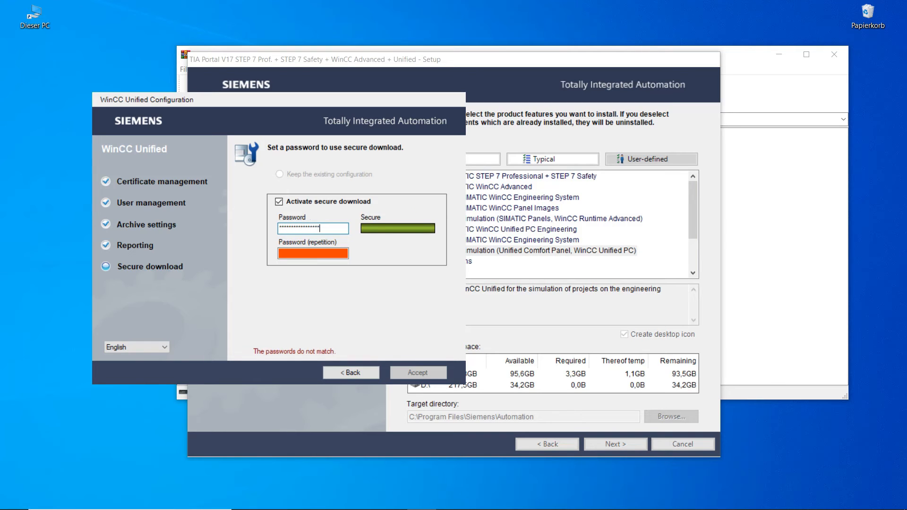
left_click(315, 252)
type("*")
type("***")
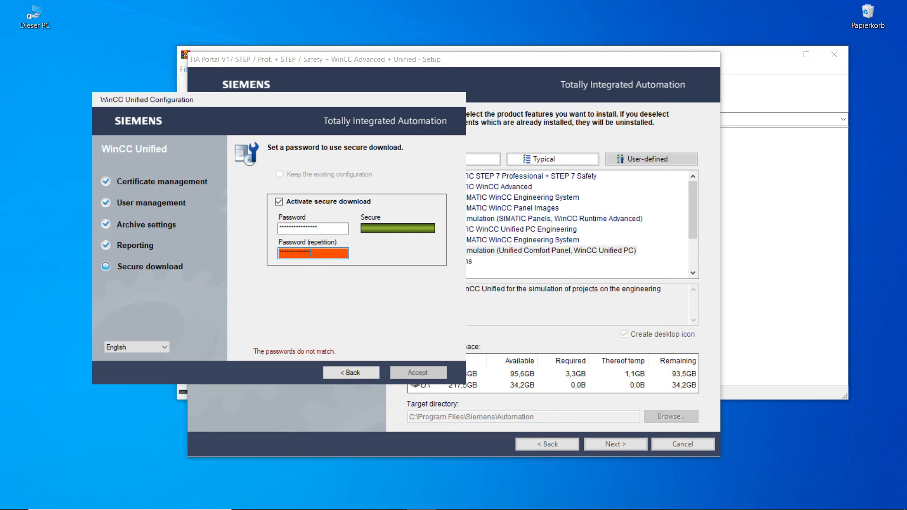
type("**")
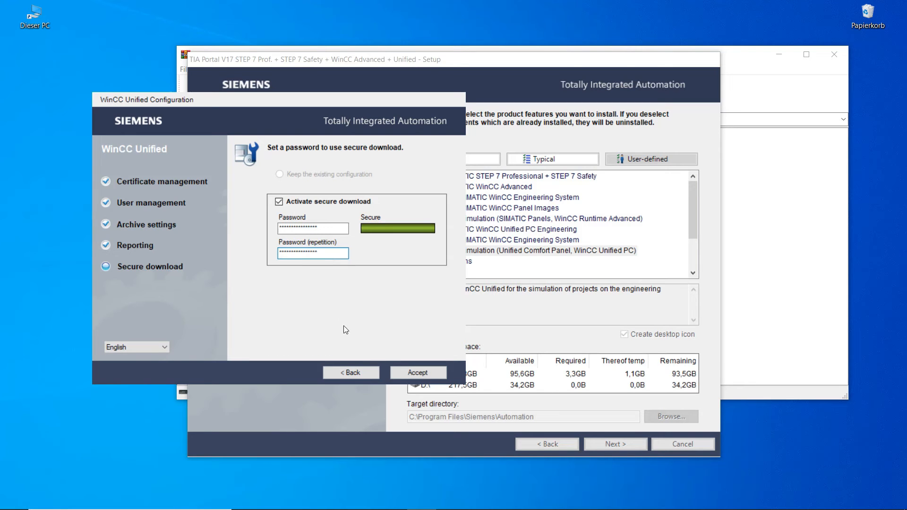
left_click(404, 370)
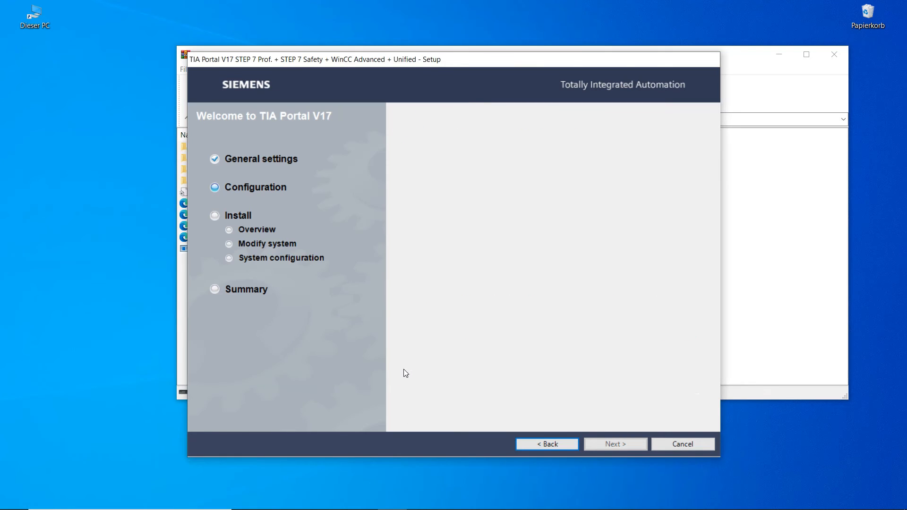
- Accept all license conditions and the security settings notice
left_click(425, 404)
left_click(432, 412)
left_click(594, 448)
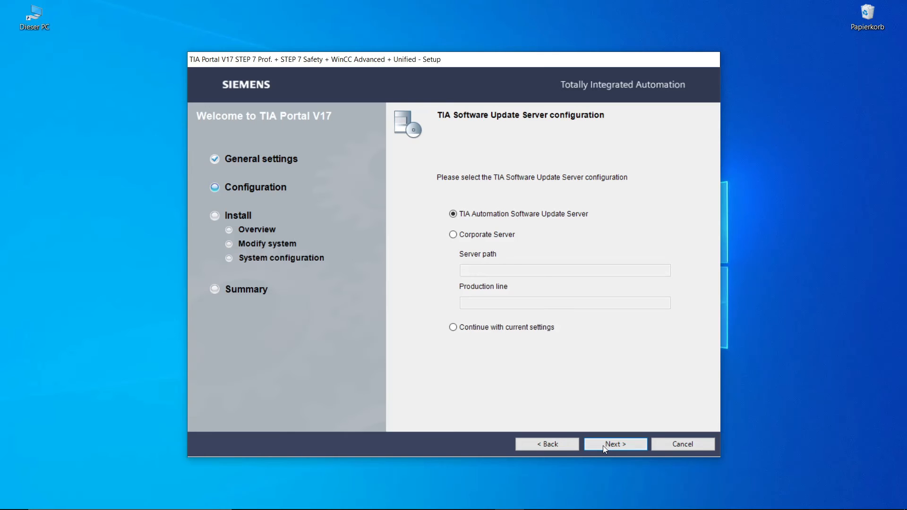
- Keep the default update server, accept security and permissions settings, and reach the installation overview
left_click(603, 446)
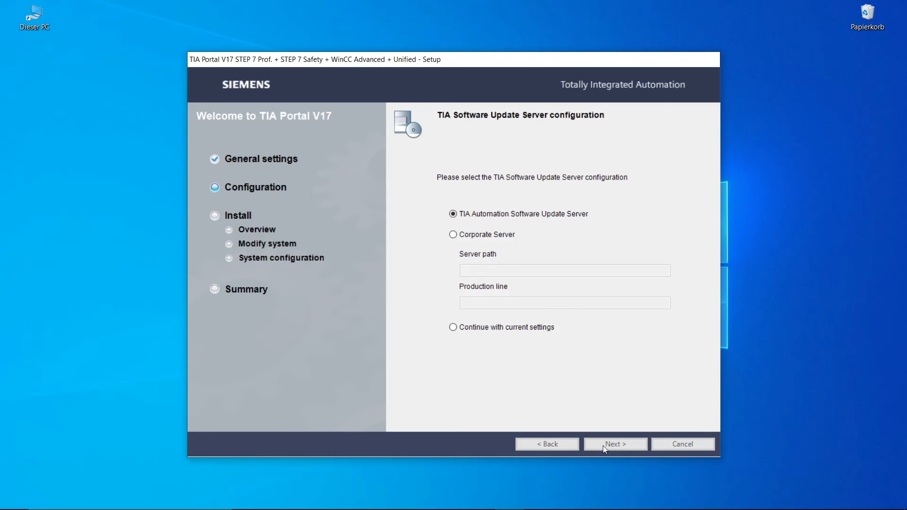
left_click(505, 422)
left_click(602, 443)
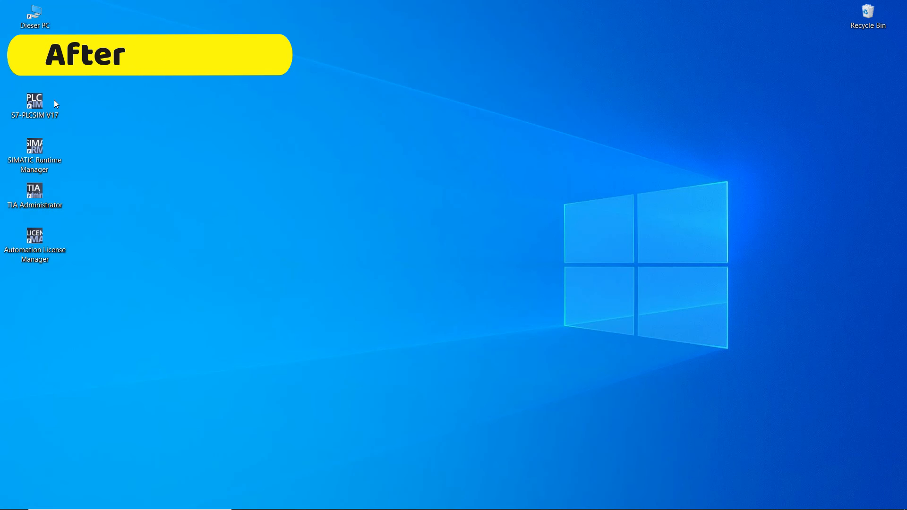
- Launch TIA Portal V17 and create a new project named 'test'
double_click(35, 59)
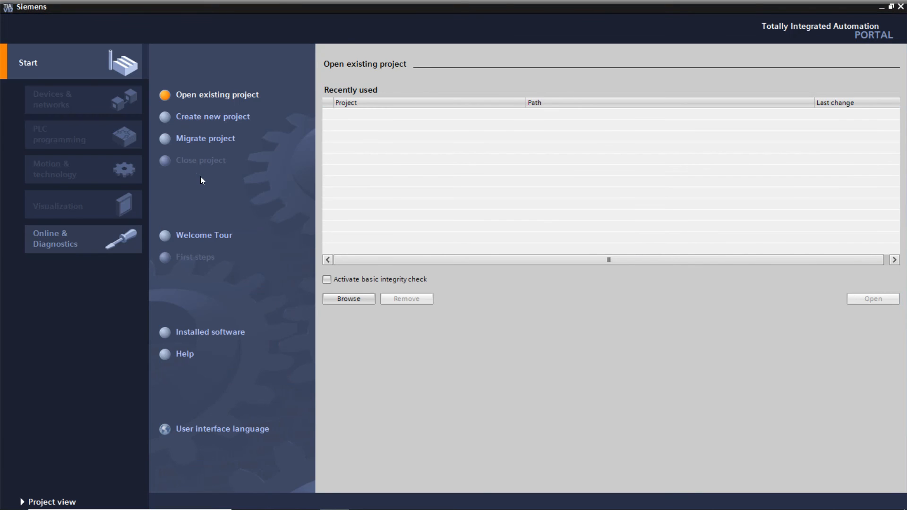
left_click(223, 117)
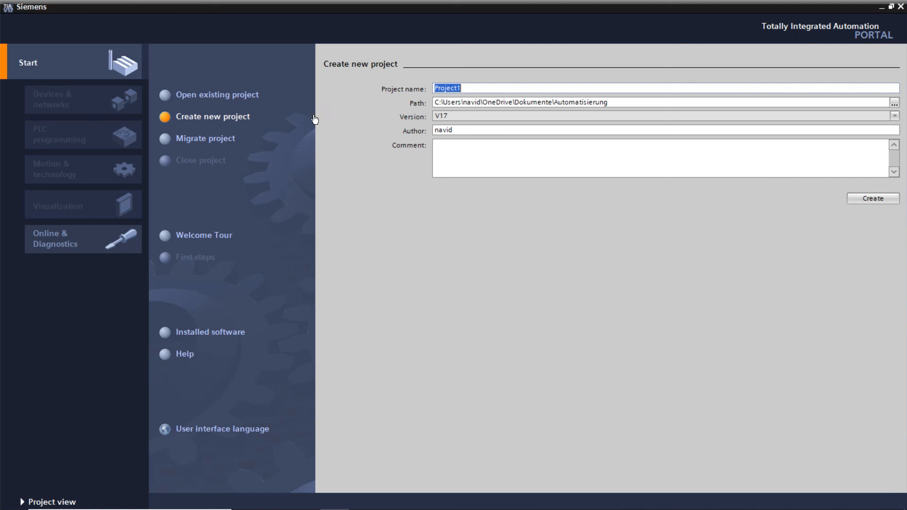
type("test")
key("Return")
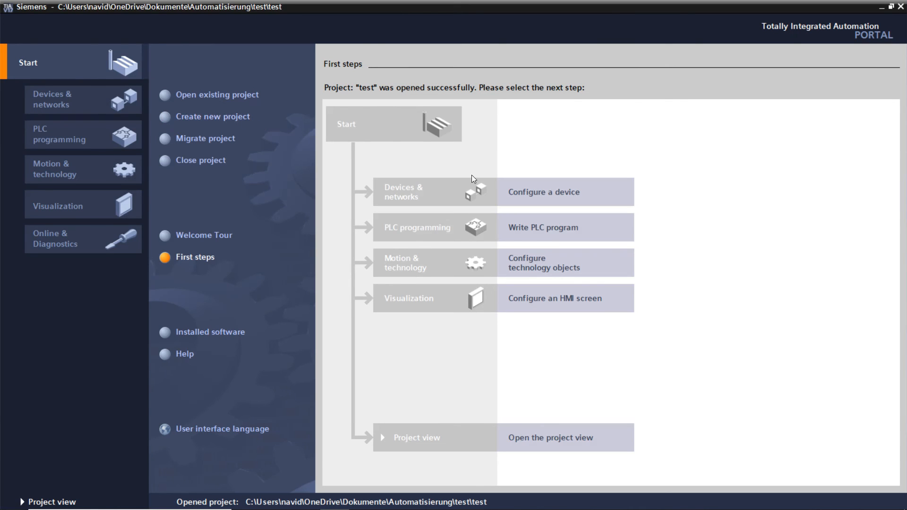
- Open Add new device, show the PC systems catalogue, and expand SIMATIC HMI application
left_click(500, 192)
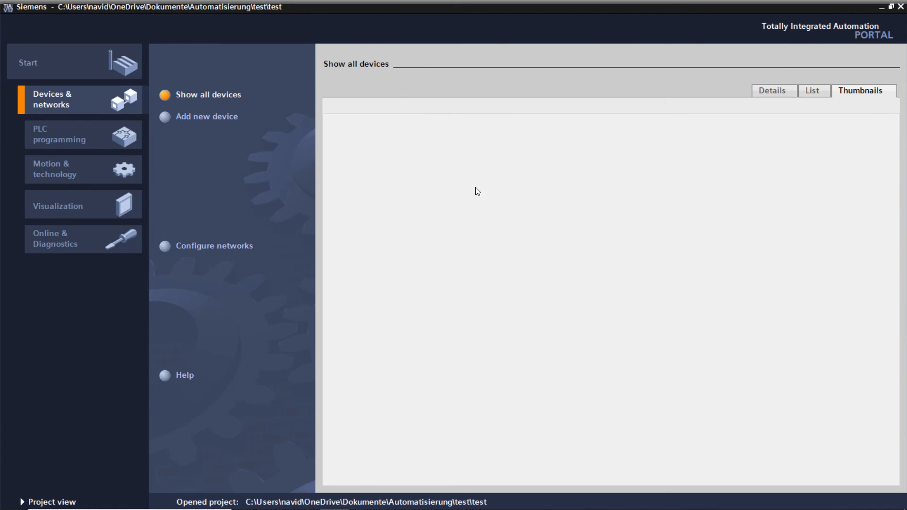
left_click(222, 119)
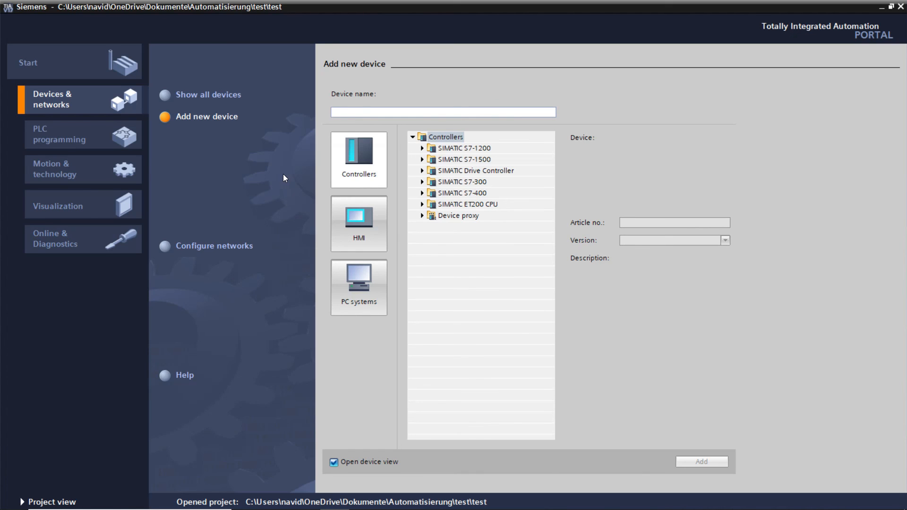
left_click(336, 269)
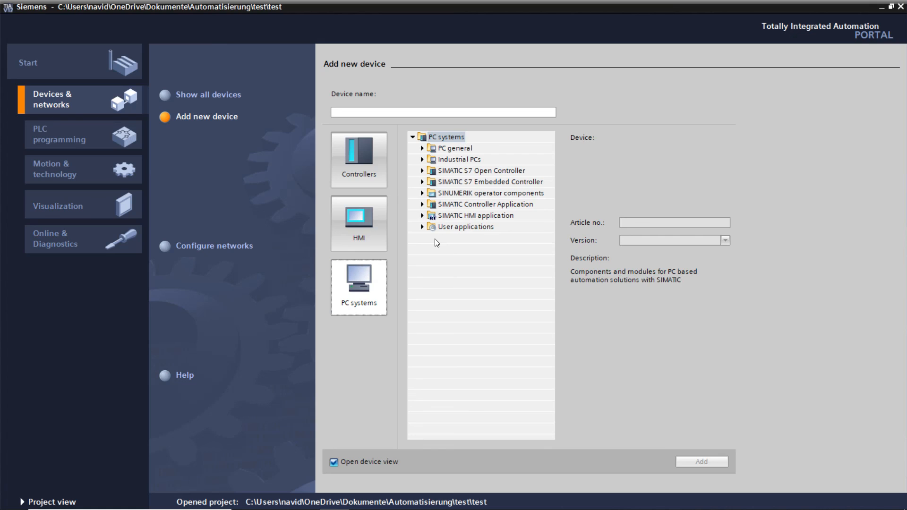
left_click(421, 217)
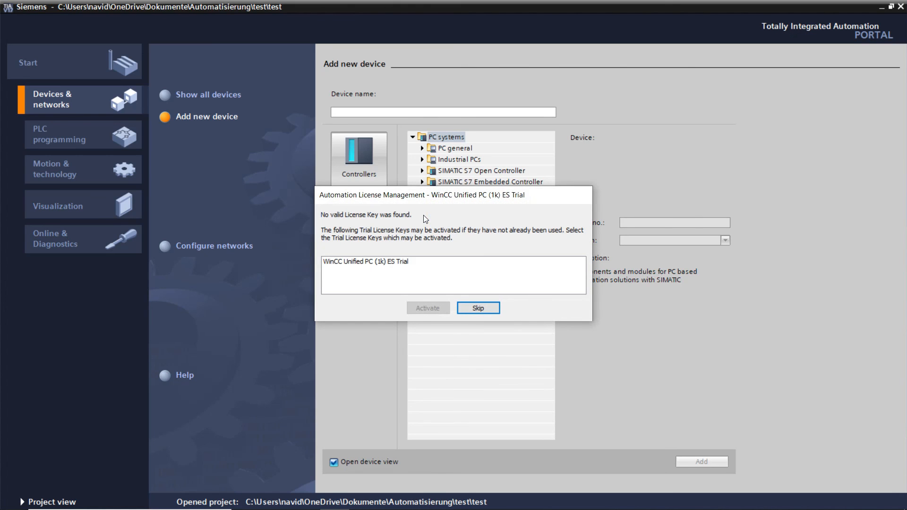
- Activate the WinCC Unified PC (1k) ES Trial license and select SIMATIC WinCC Unified PC
left_click(390, 265)
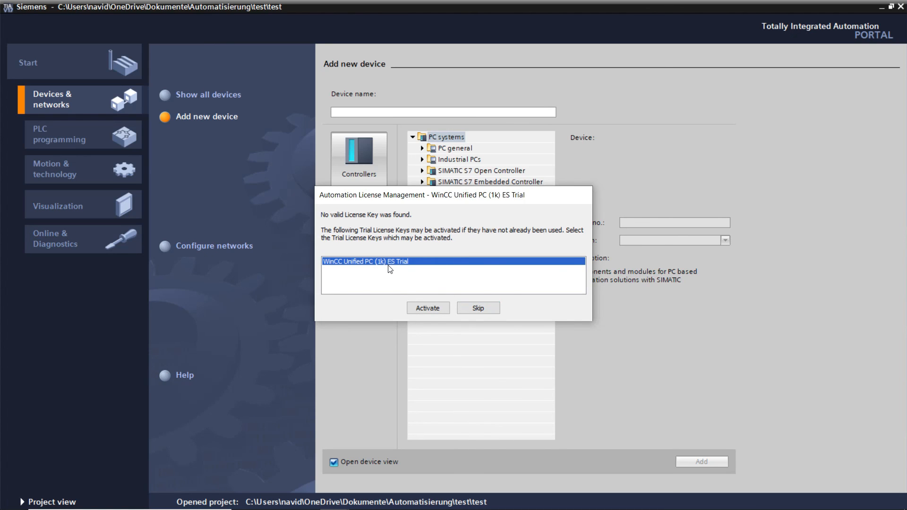
left_click(432, 309)
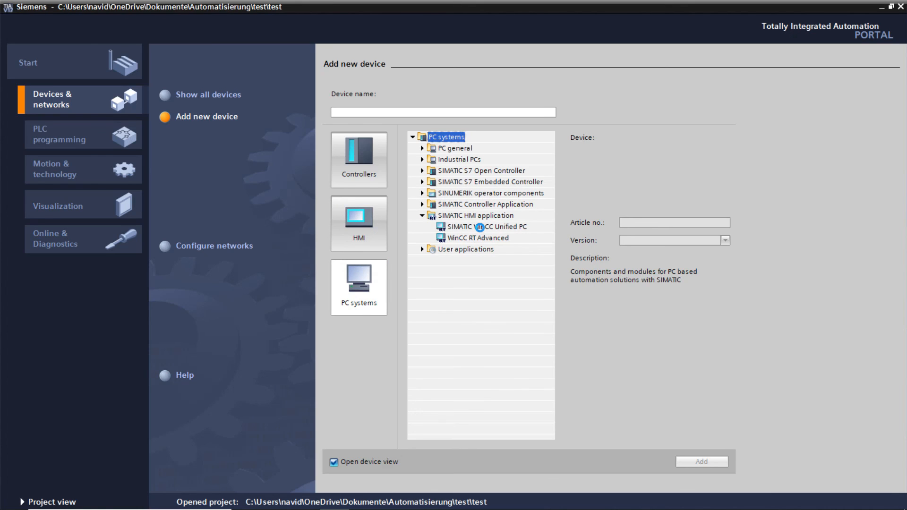
left_click(480, 227)
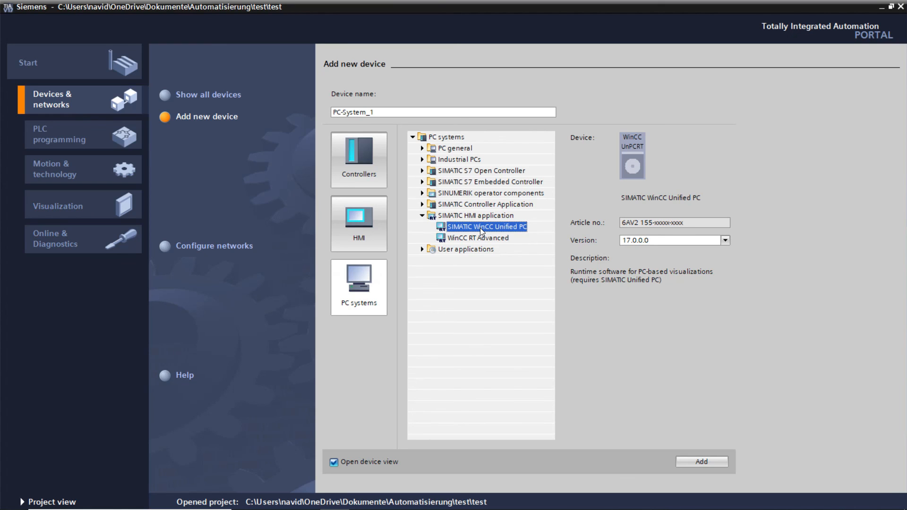
left_click(423, 149)
left_click(423, 149)
- Browse the Controllers catalogue's SIMATIC S7-1200 CPUs, checking the CPU 1211C DC/DC/DC entry
left_click(381, 163)
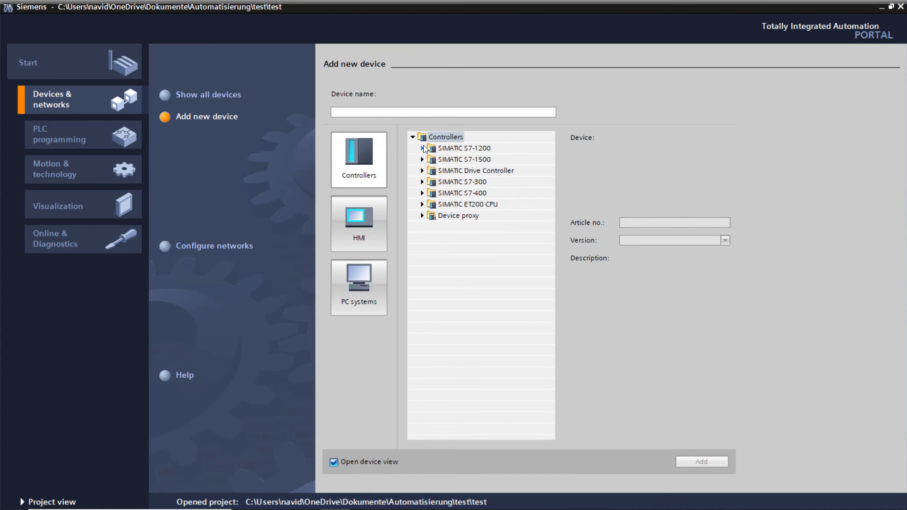
left_click(423, 149)
left_click(433, 162)
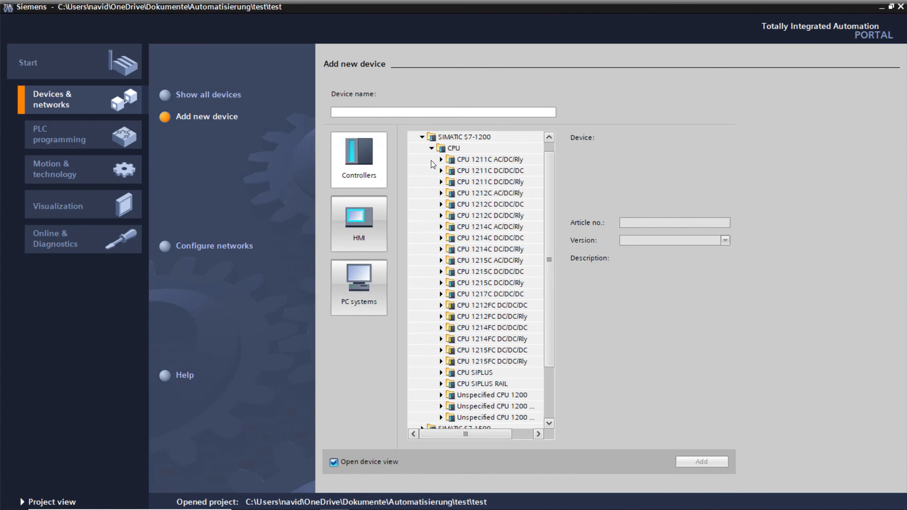
left_click(438, 171)
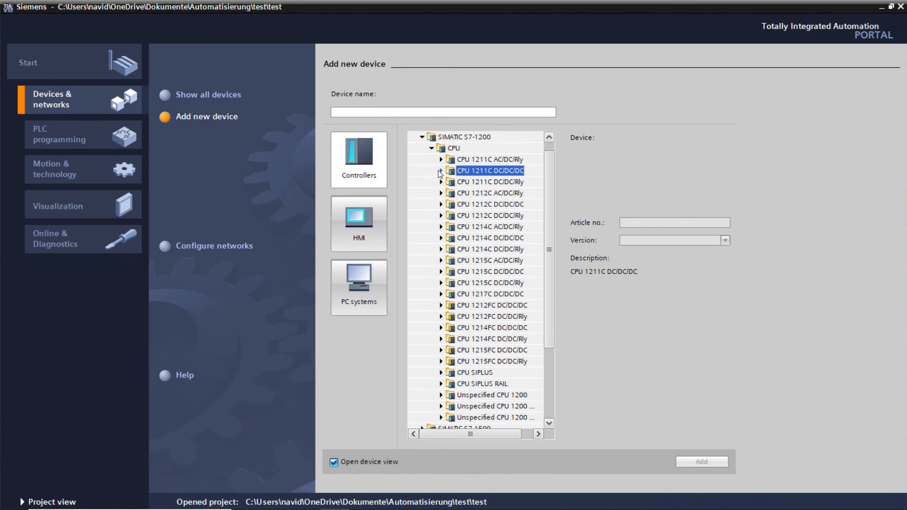
left_click(438, 170)
left_click(438, 170)
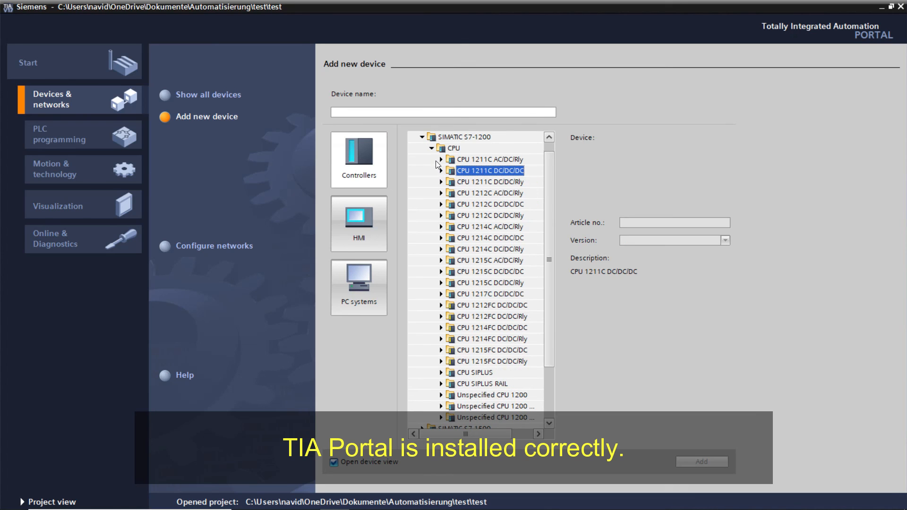
left_click(432, 149)
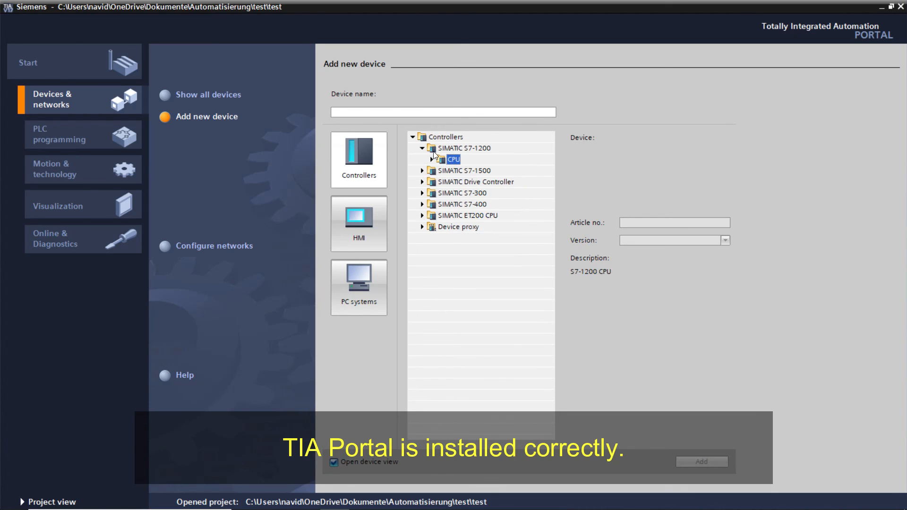